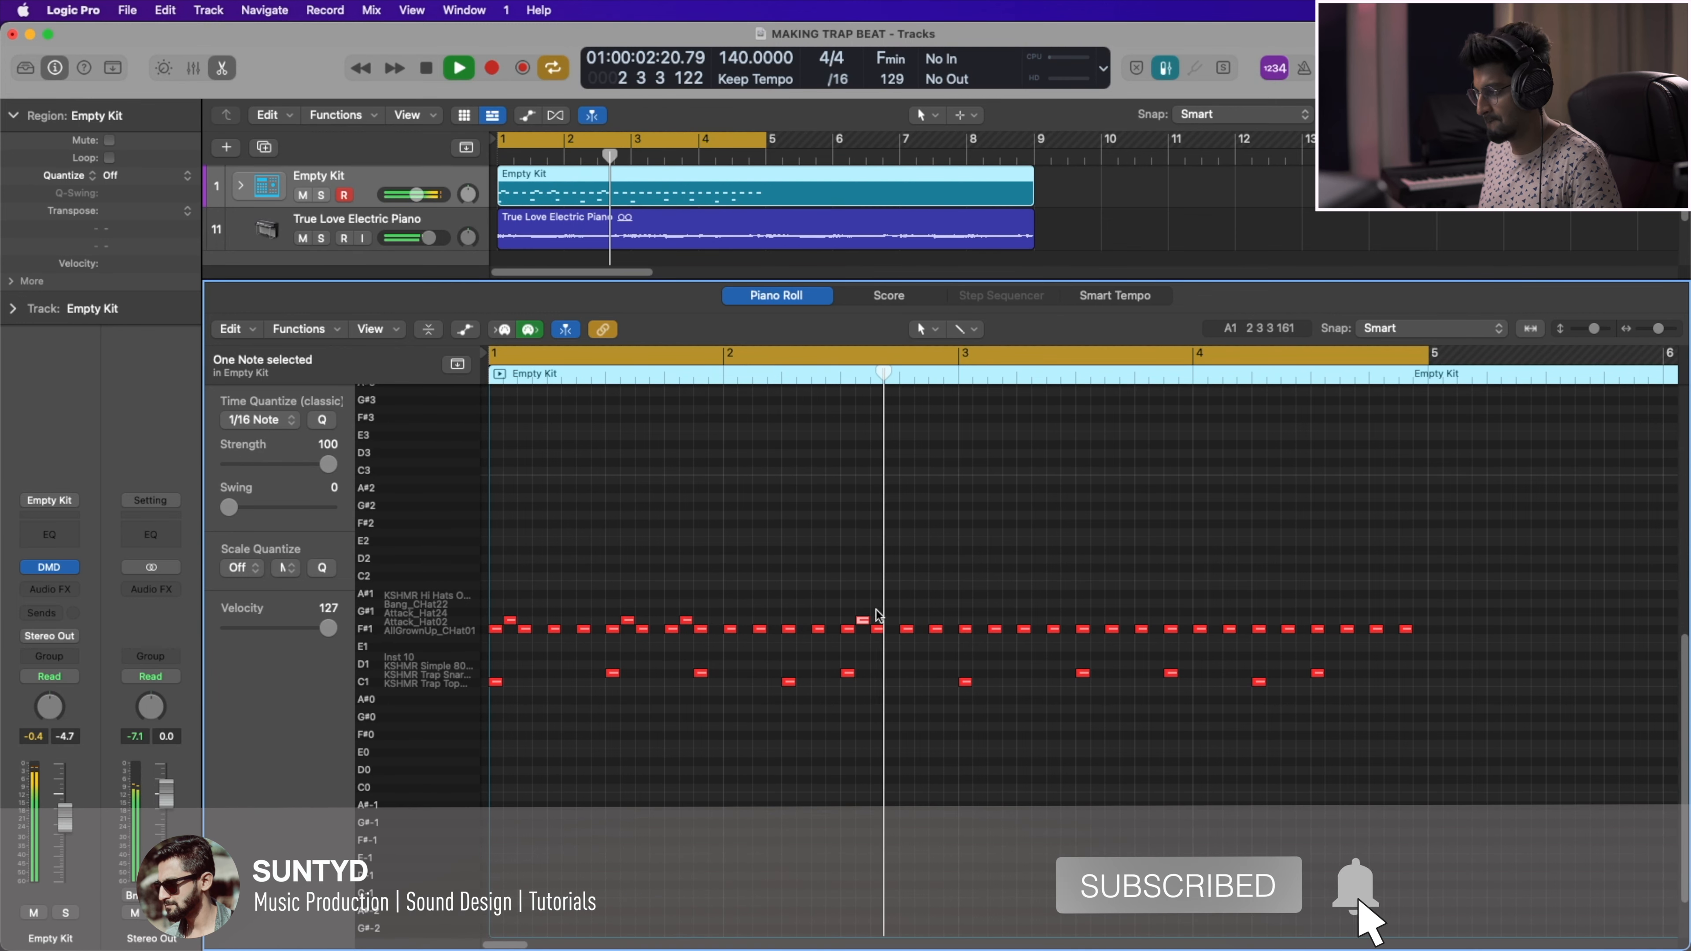
Copy the four Attack_Hat02 notes in bars 1 and 2, paste them at bar 3, and play the pattern
key("space")
left_click(947, 626)
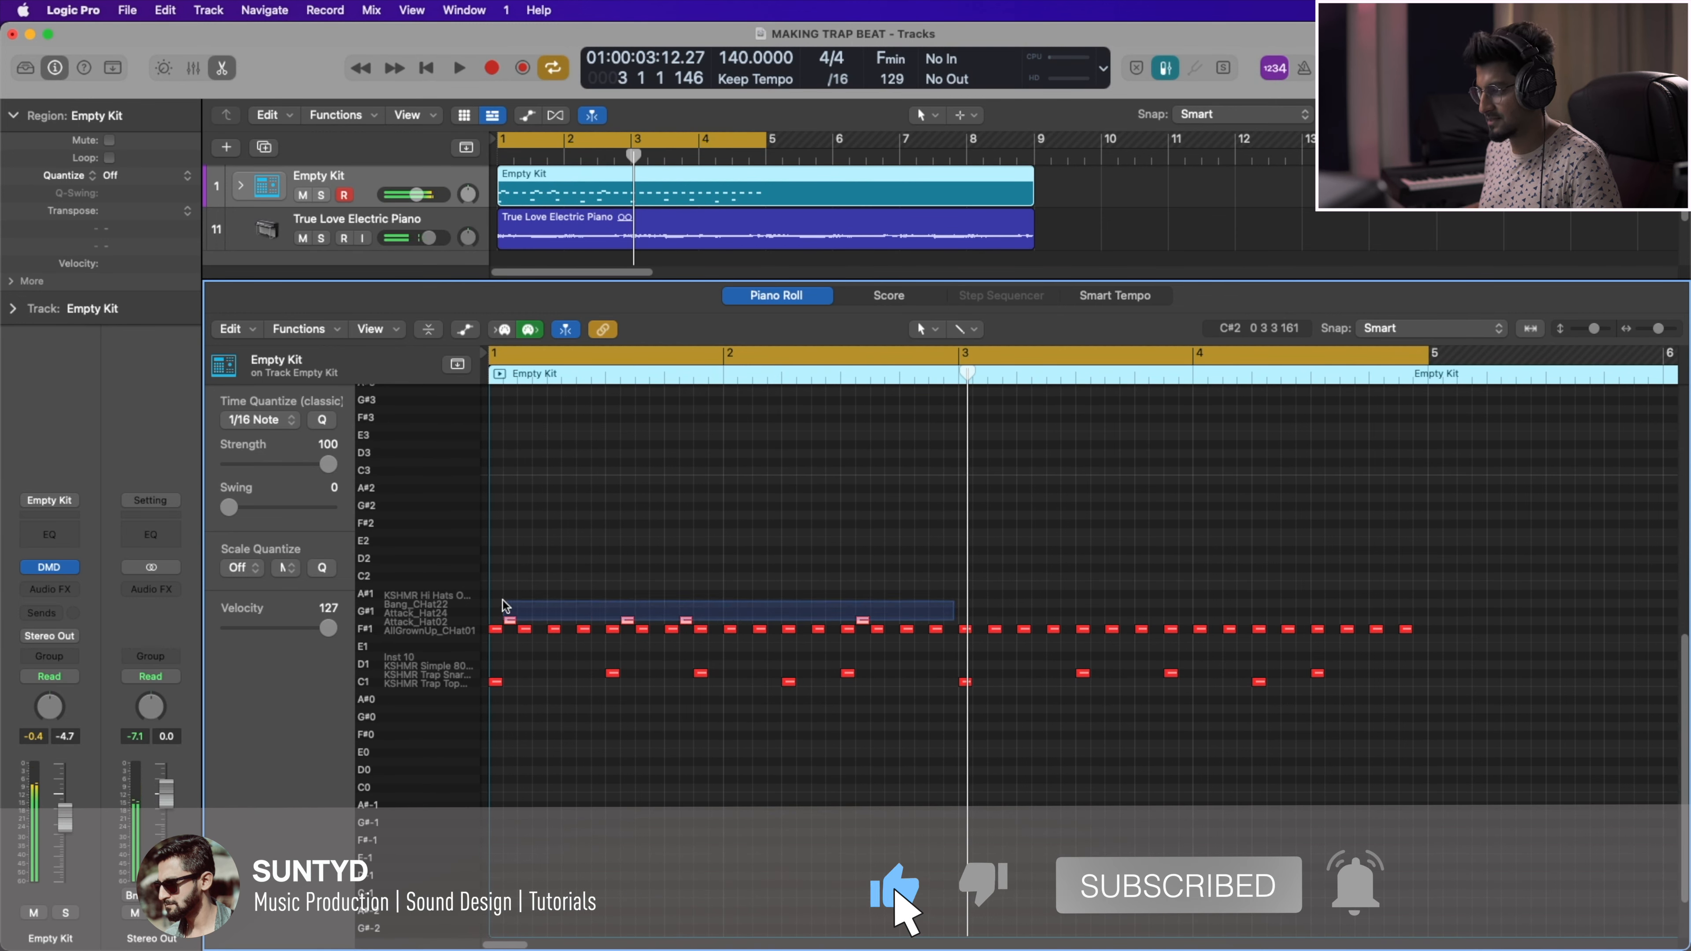
left_click_drag(503, 604, 498, 596)
key("super+c")
key("super+v")
key("space")
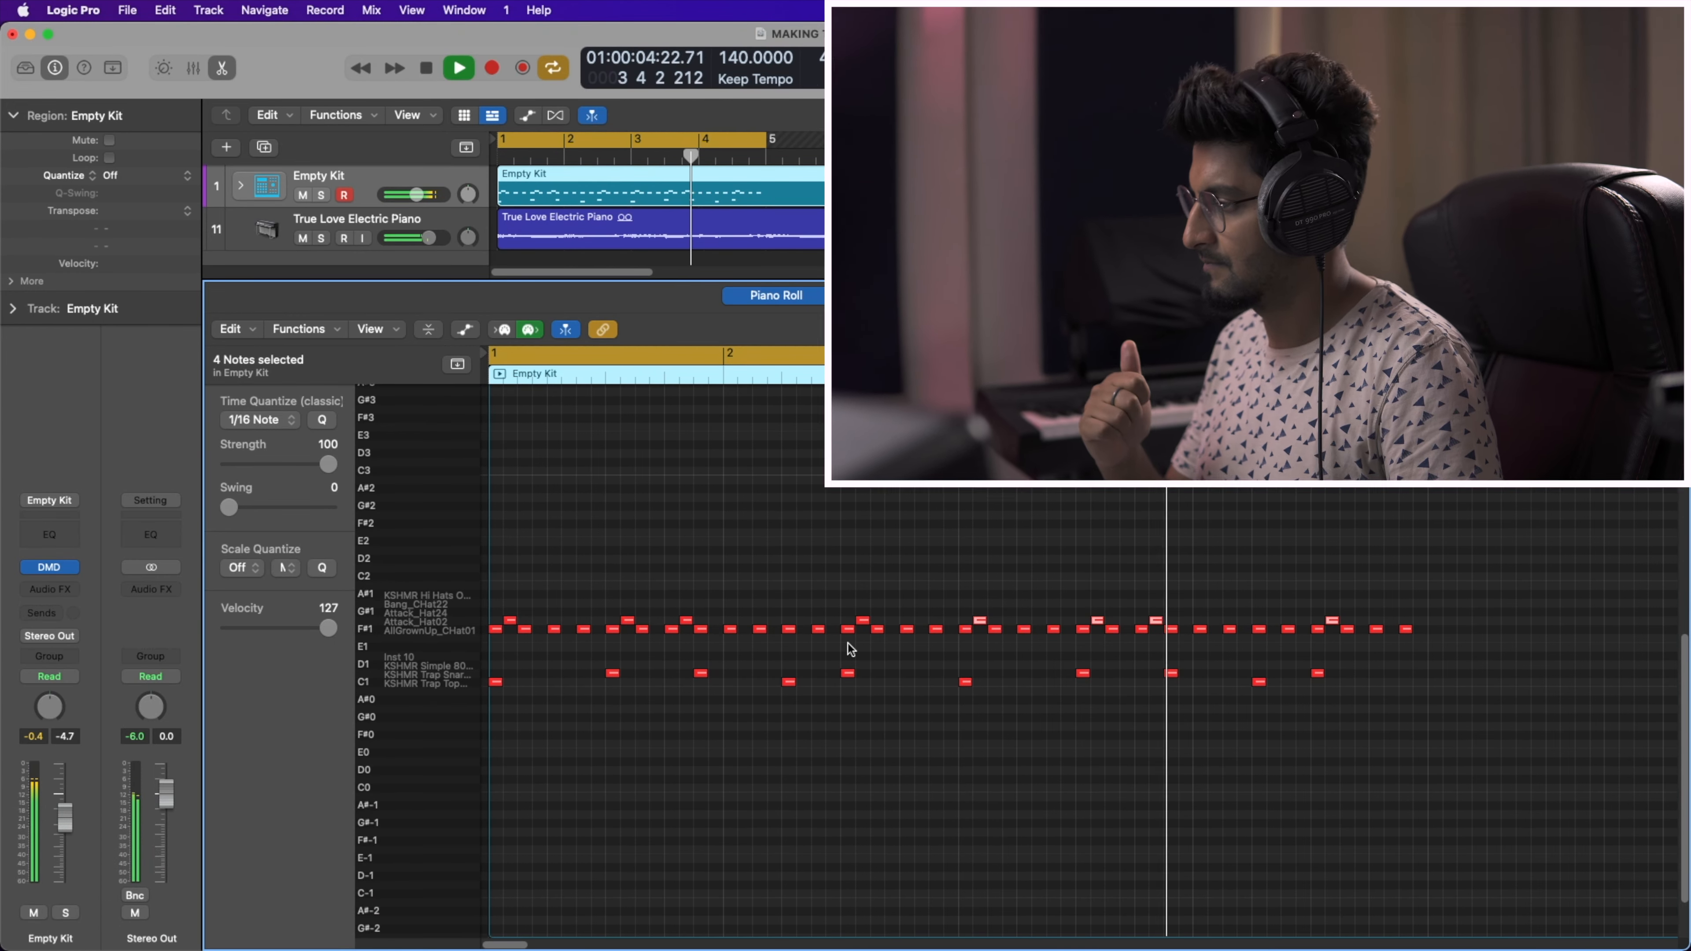
key("space")
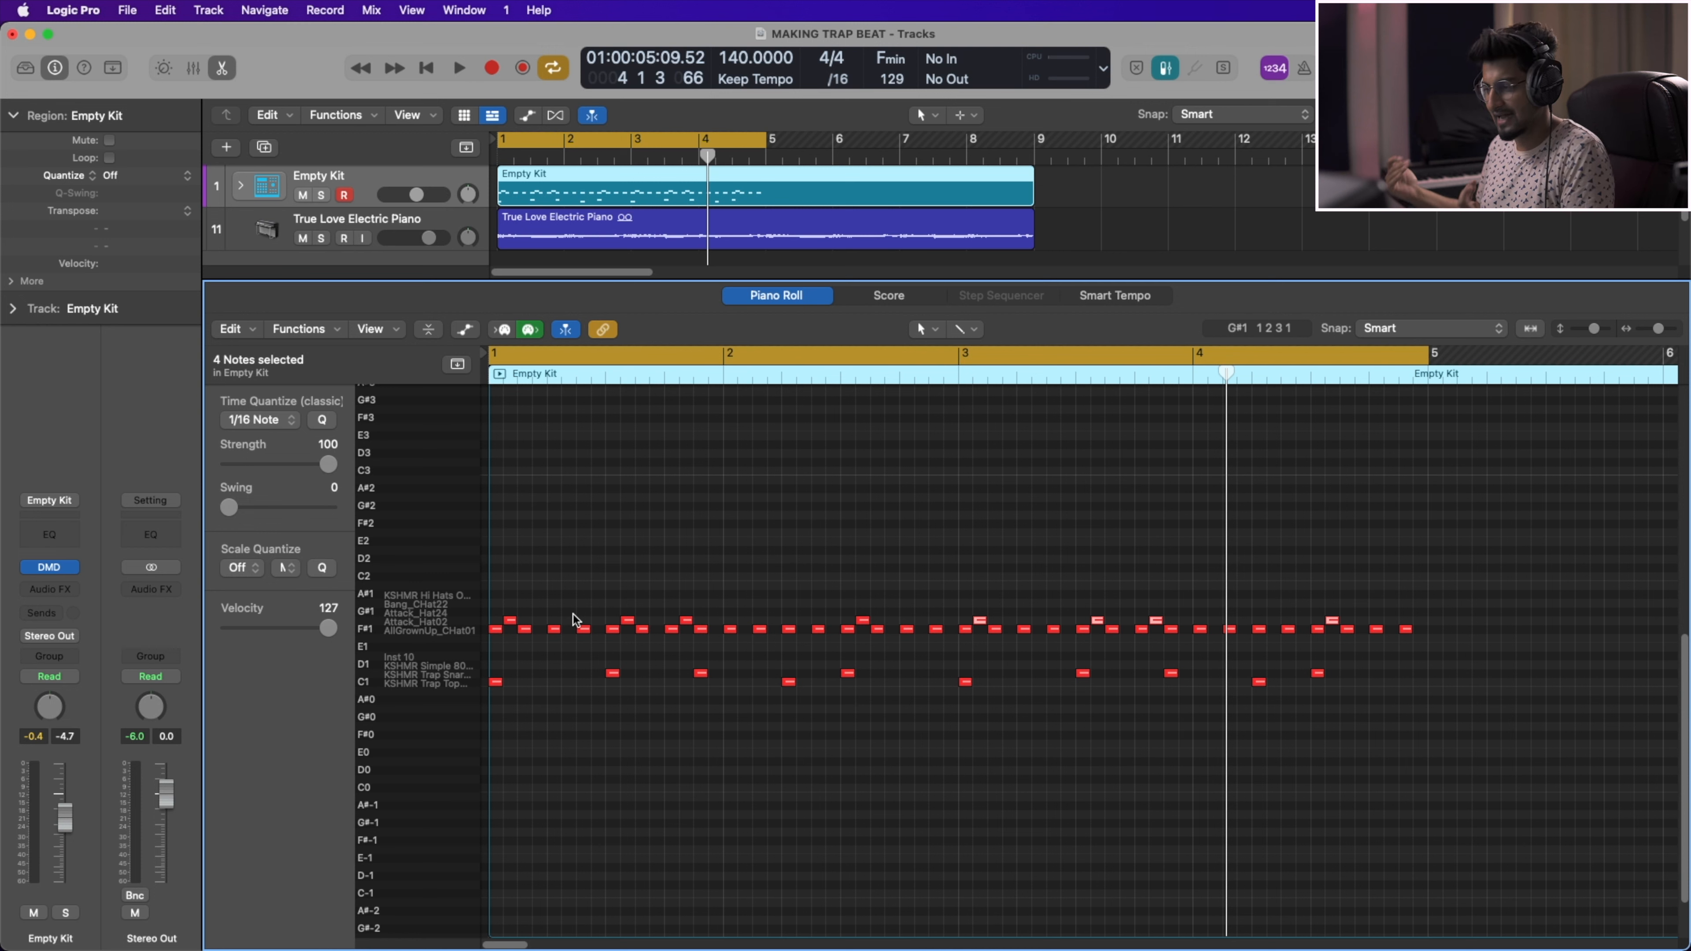
Add a four-note Attack_Hat24 roll at velocity 95 on beat 4 of bar 1 and duplicate it at bar 2
key("super+Right")
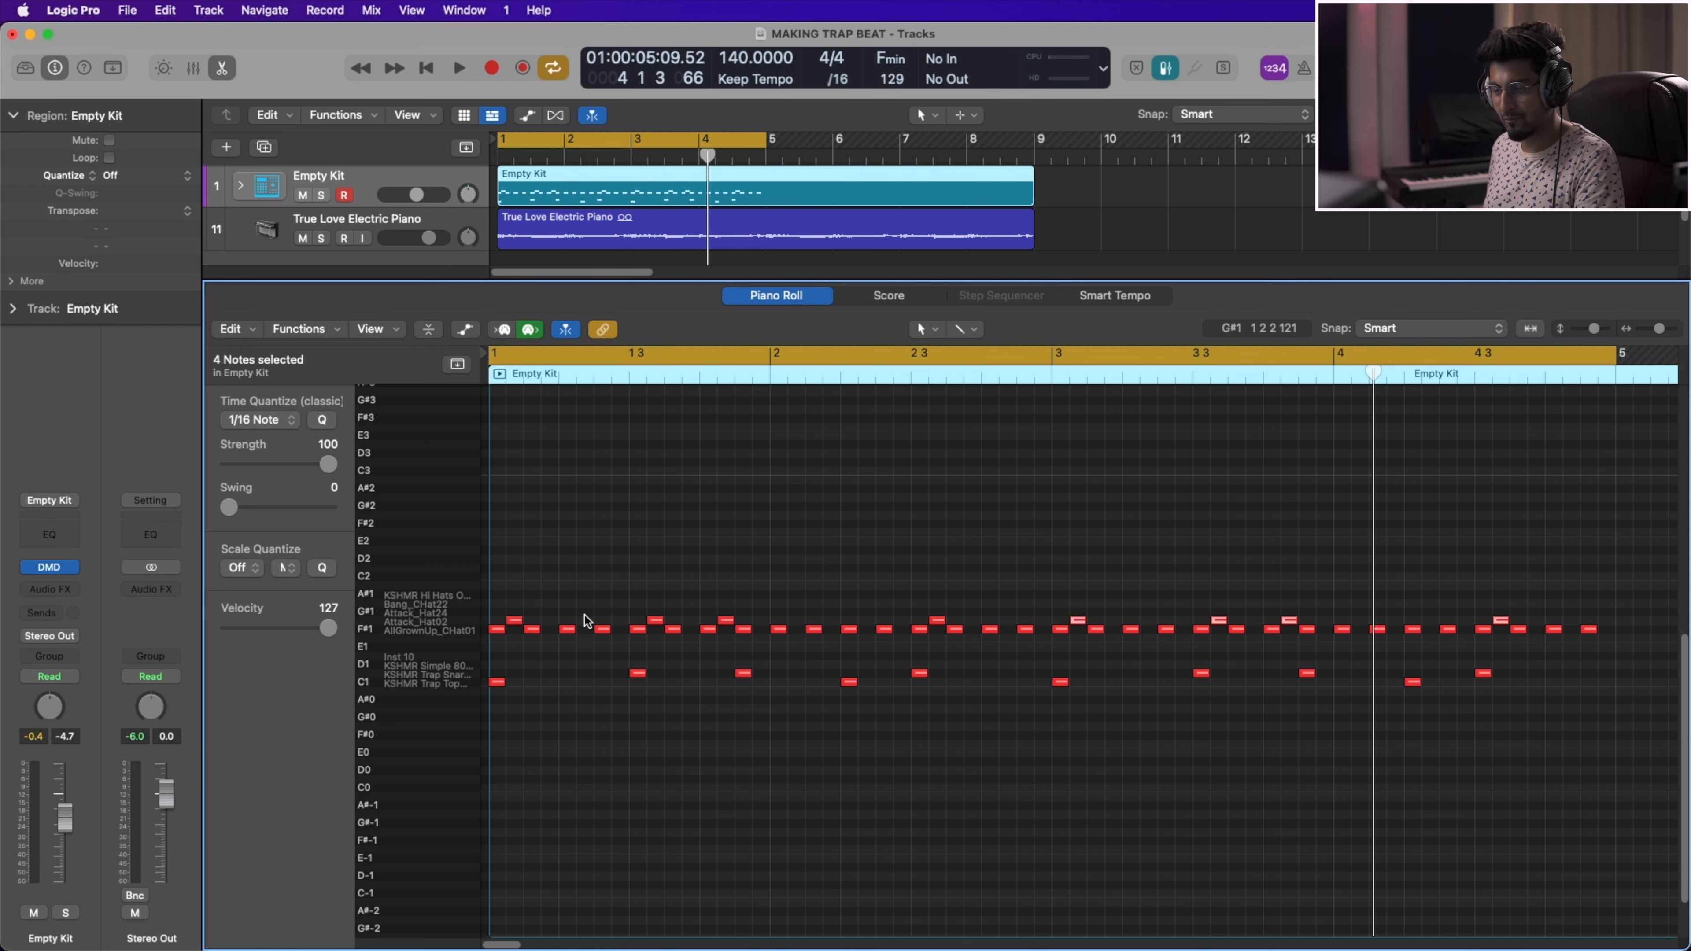
key("space")
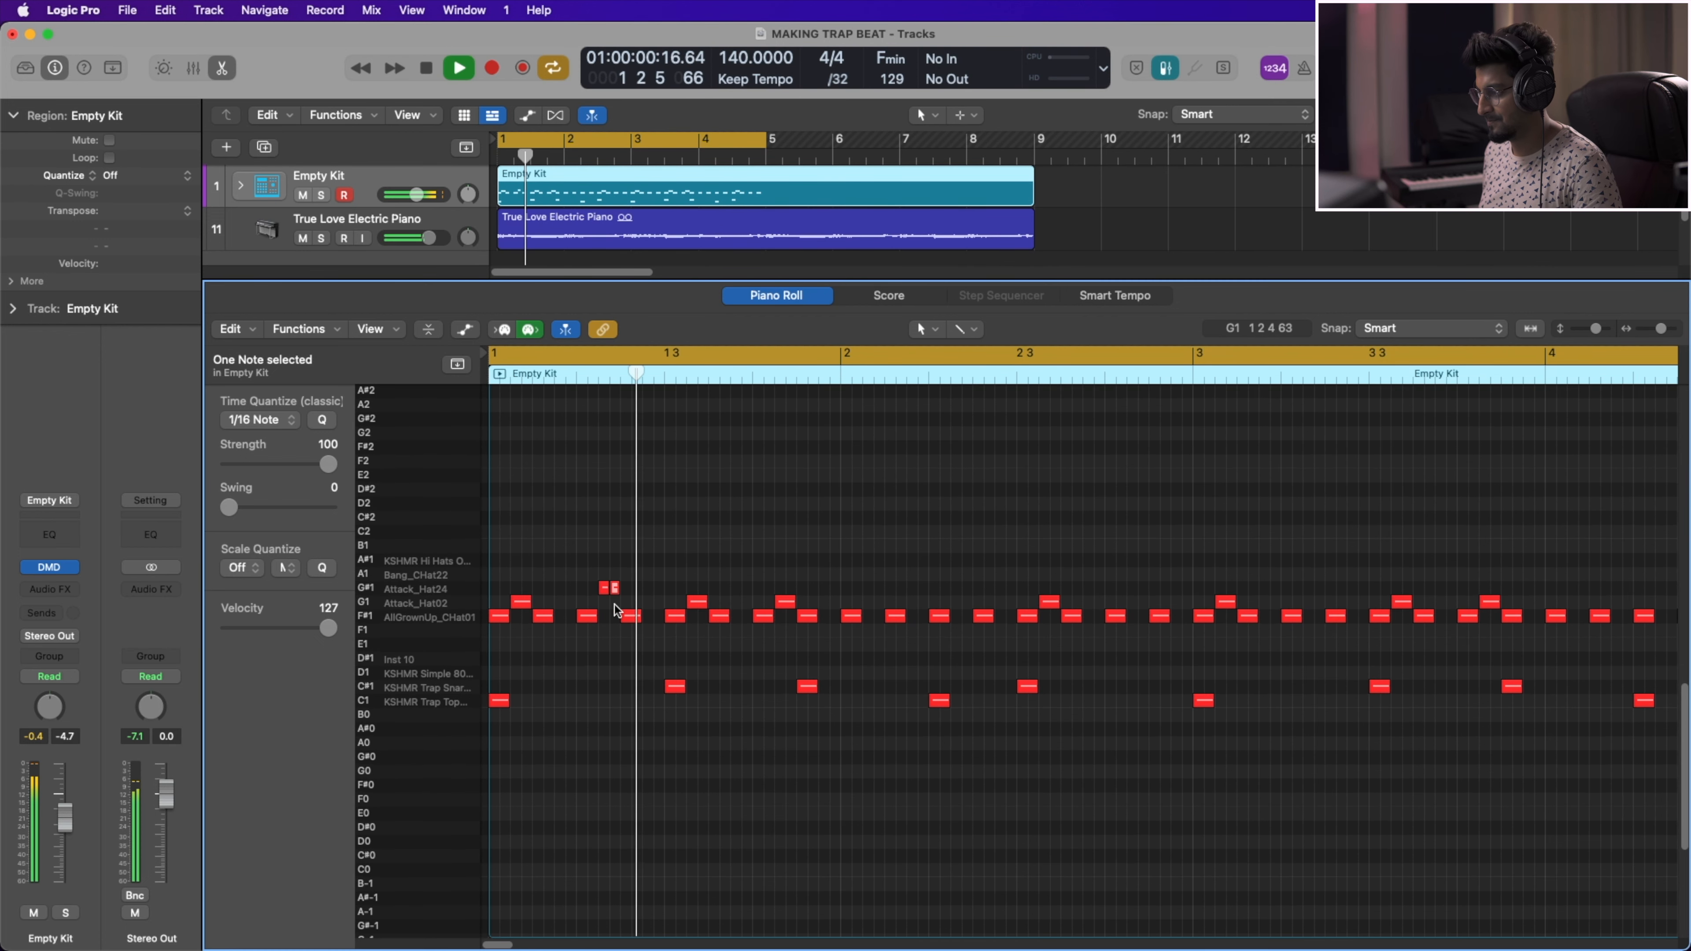
key("space")
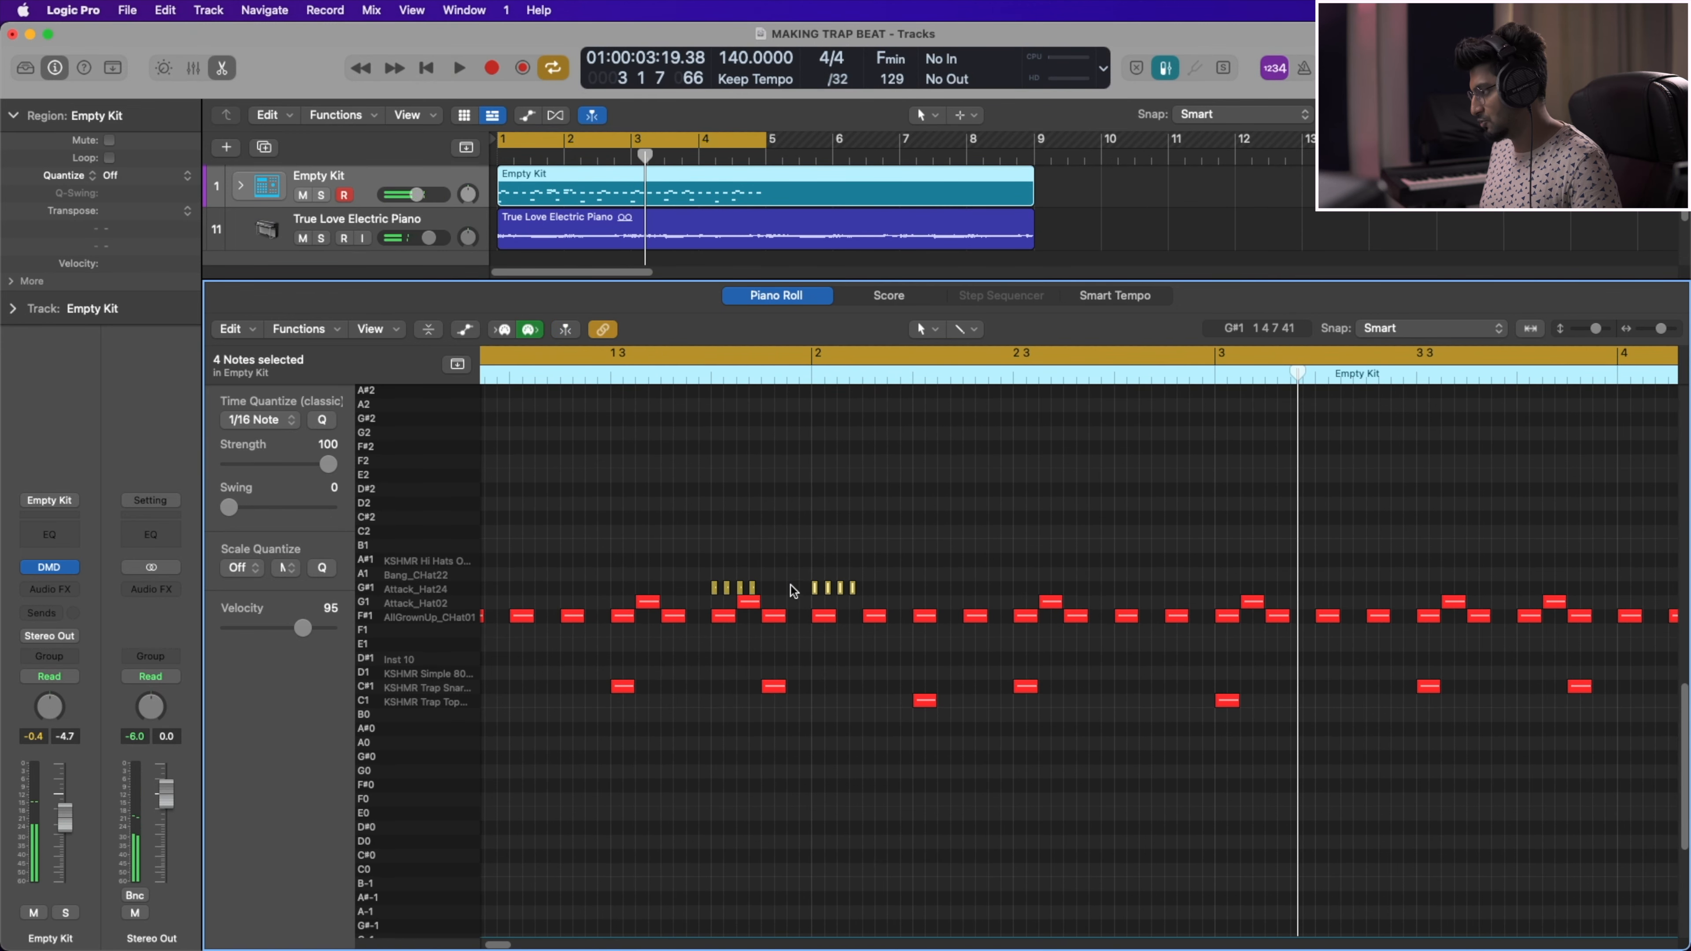
Move the duplicated Attack_Hat24 roll to beat 4 of bar 3
key("super+Left")
key("super+Left")
key("super+Left")
key("super+Left")
key("super+Left")
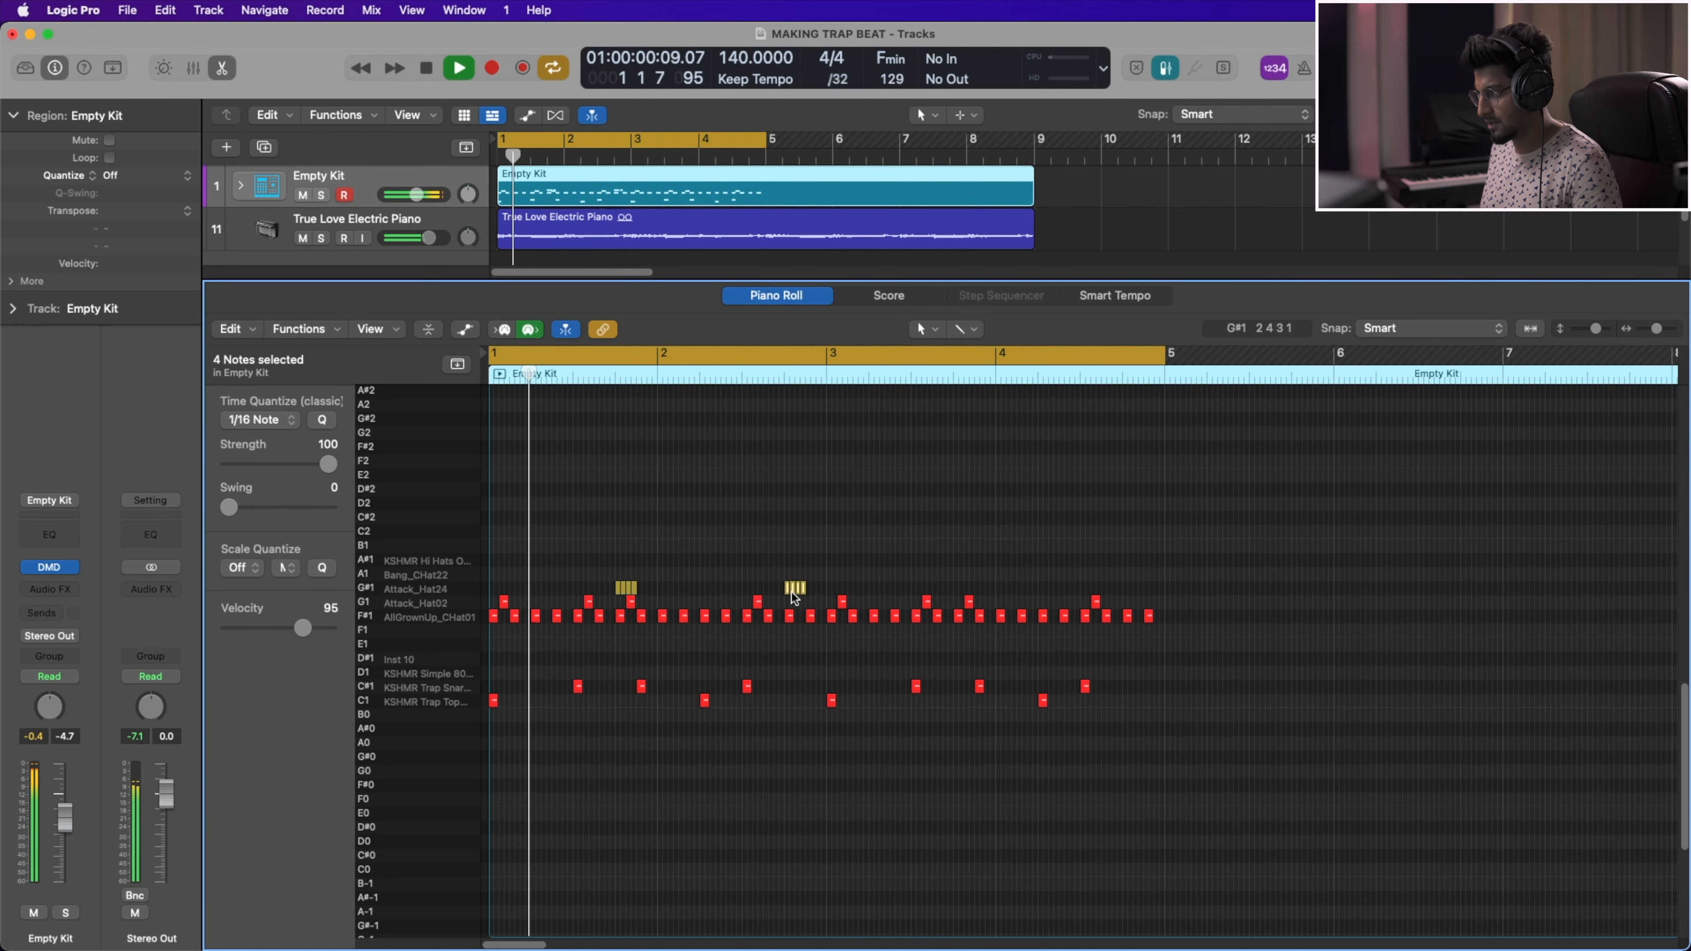
left_click_drag(789, 589, 955, 591)
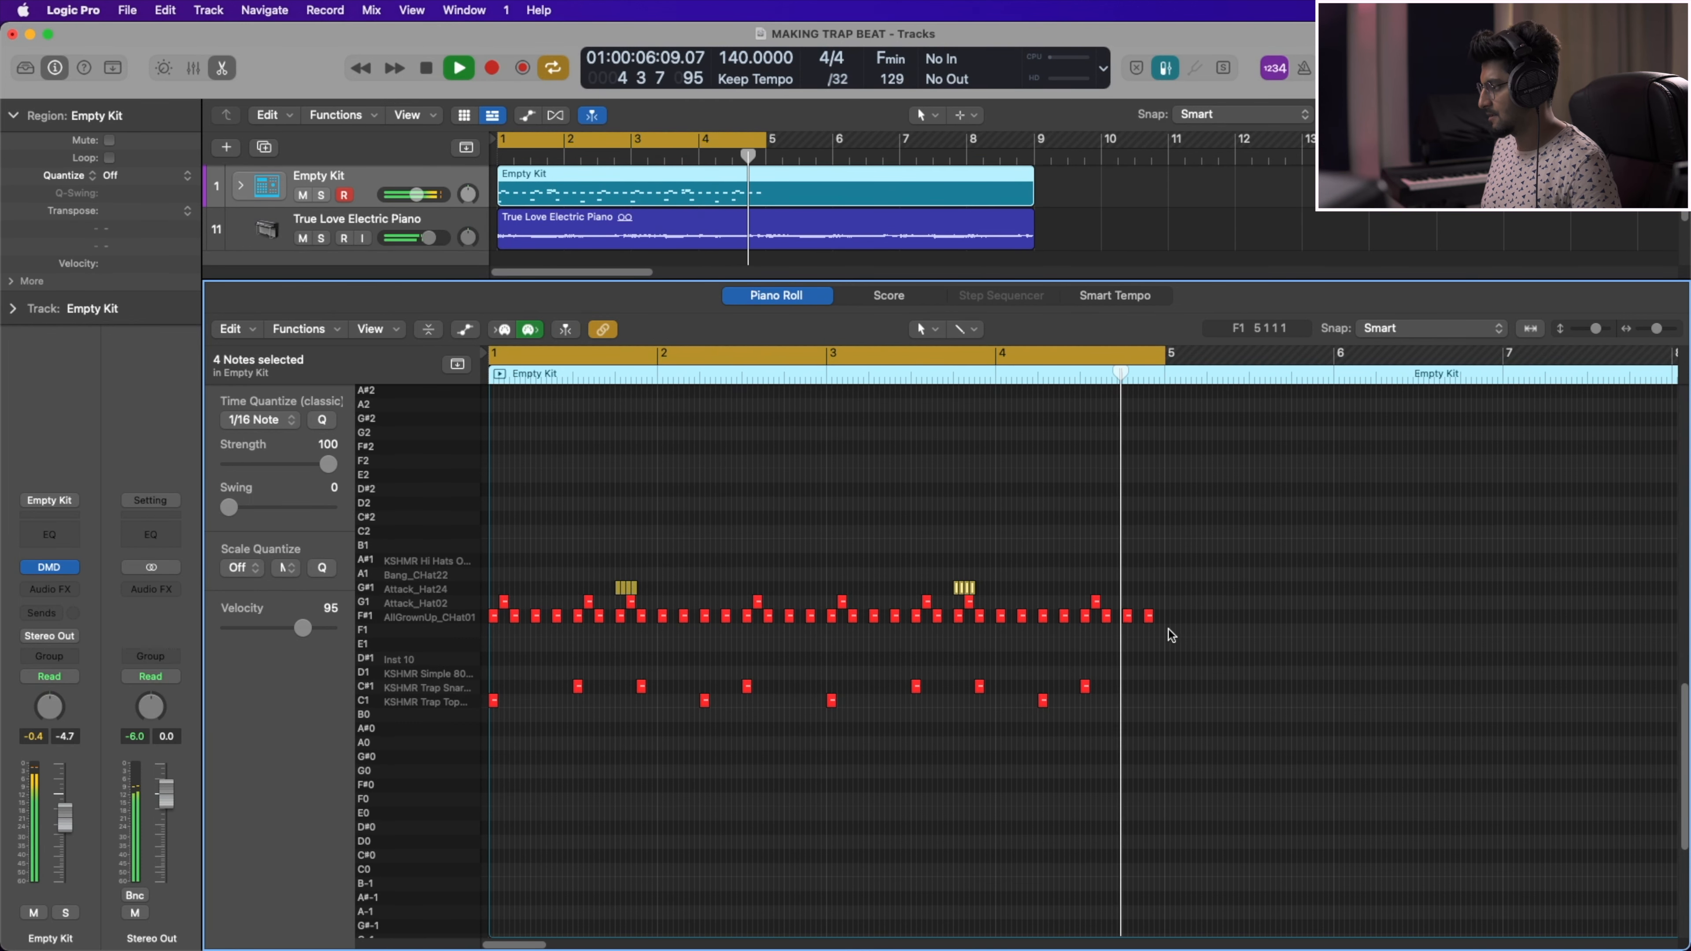
Restrict the cycle range to bar 4 of the pattern
key("super+Right")
key("super+Right")
key("space")
scroll(1192, 634, "right", 5)
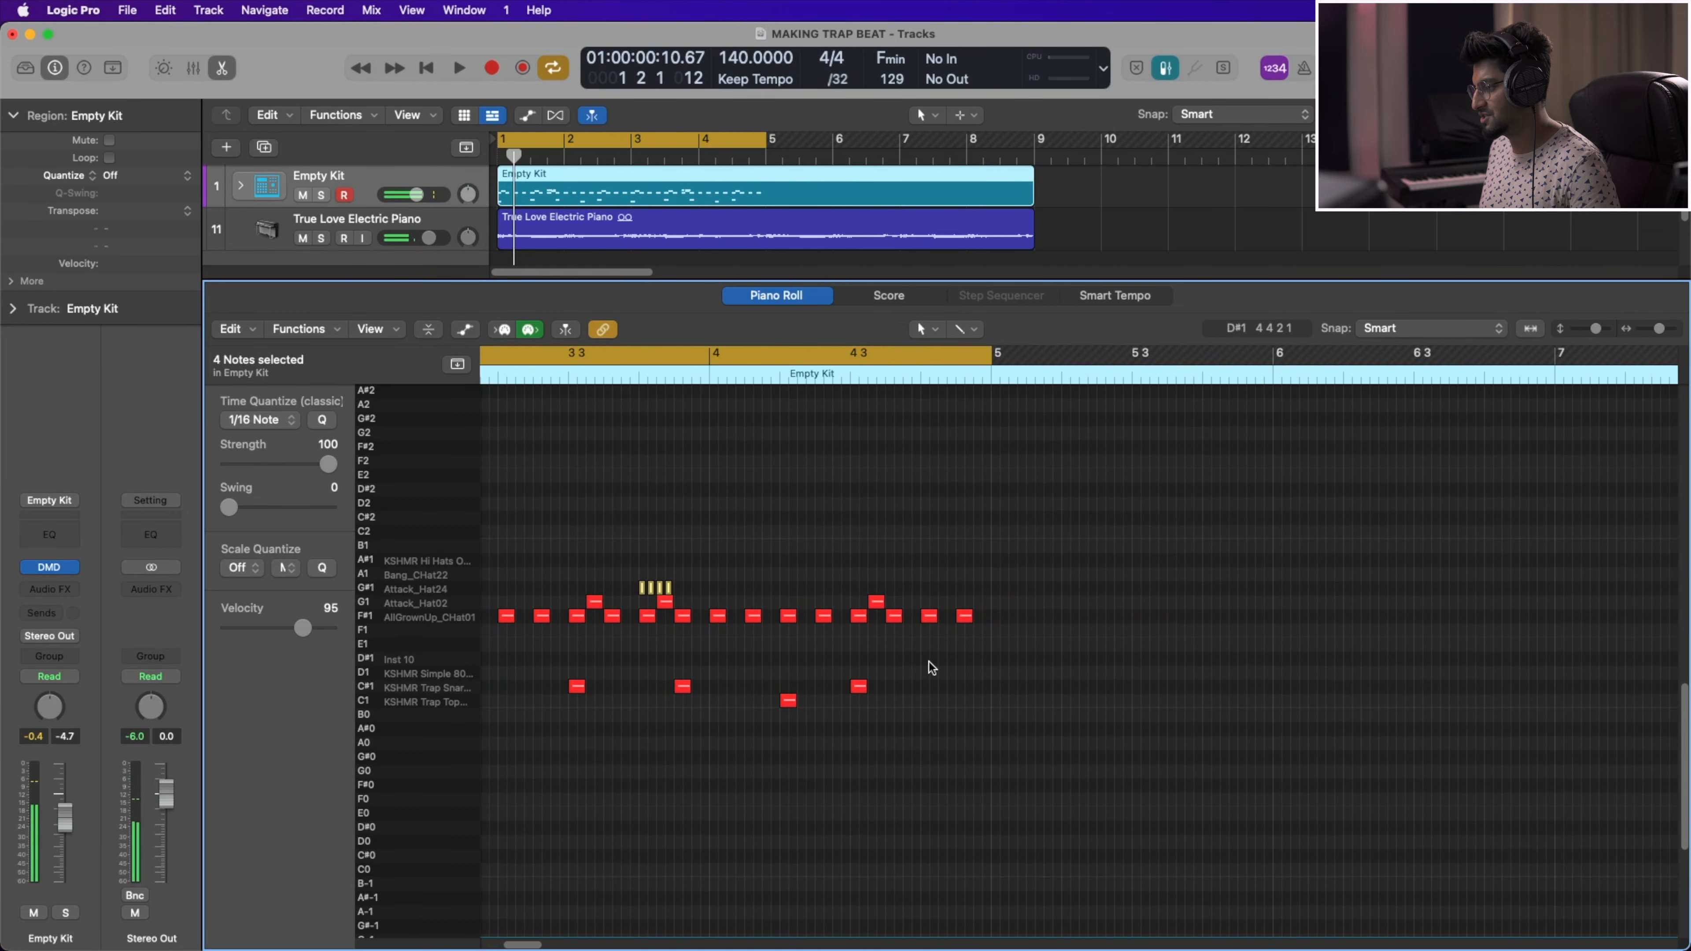
key("super+Right")
scroll(1003, 617, "right", 3)
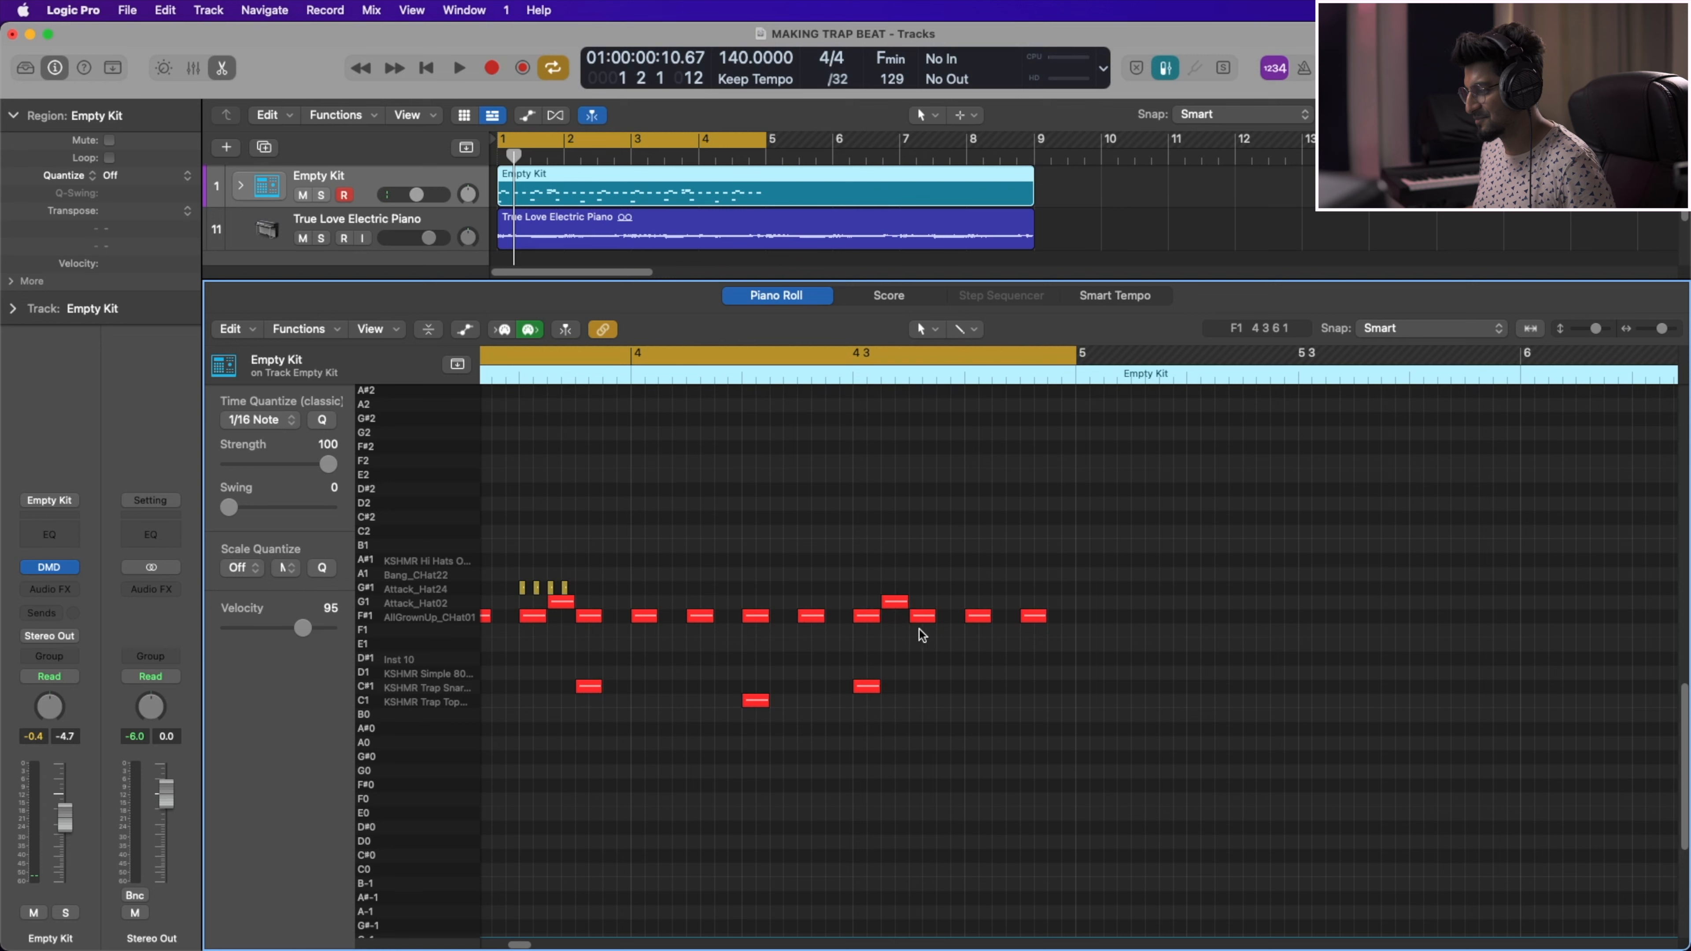
left_click(853, 358, "shift")
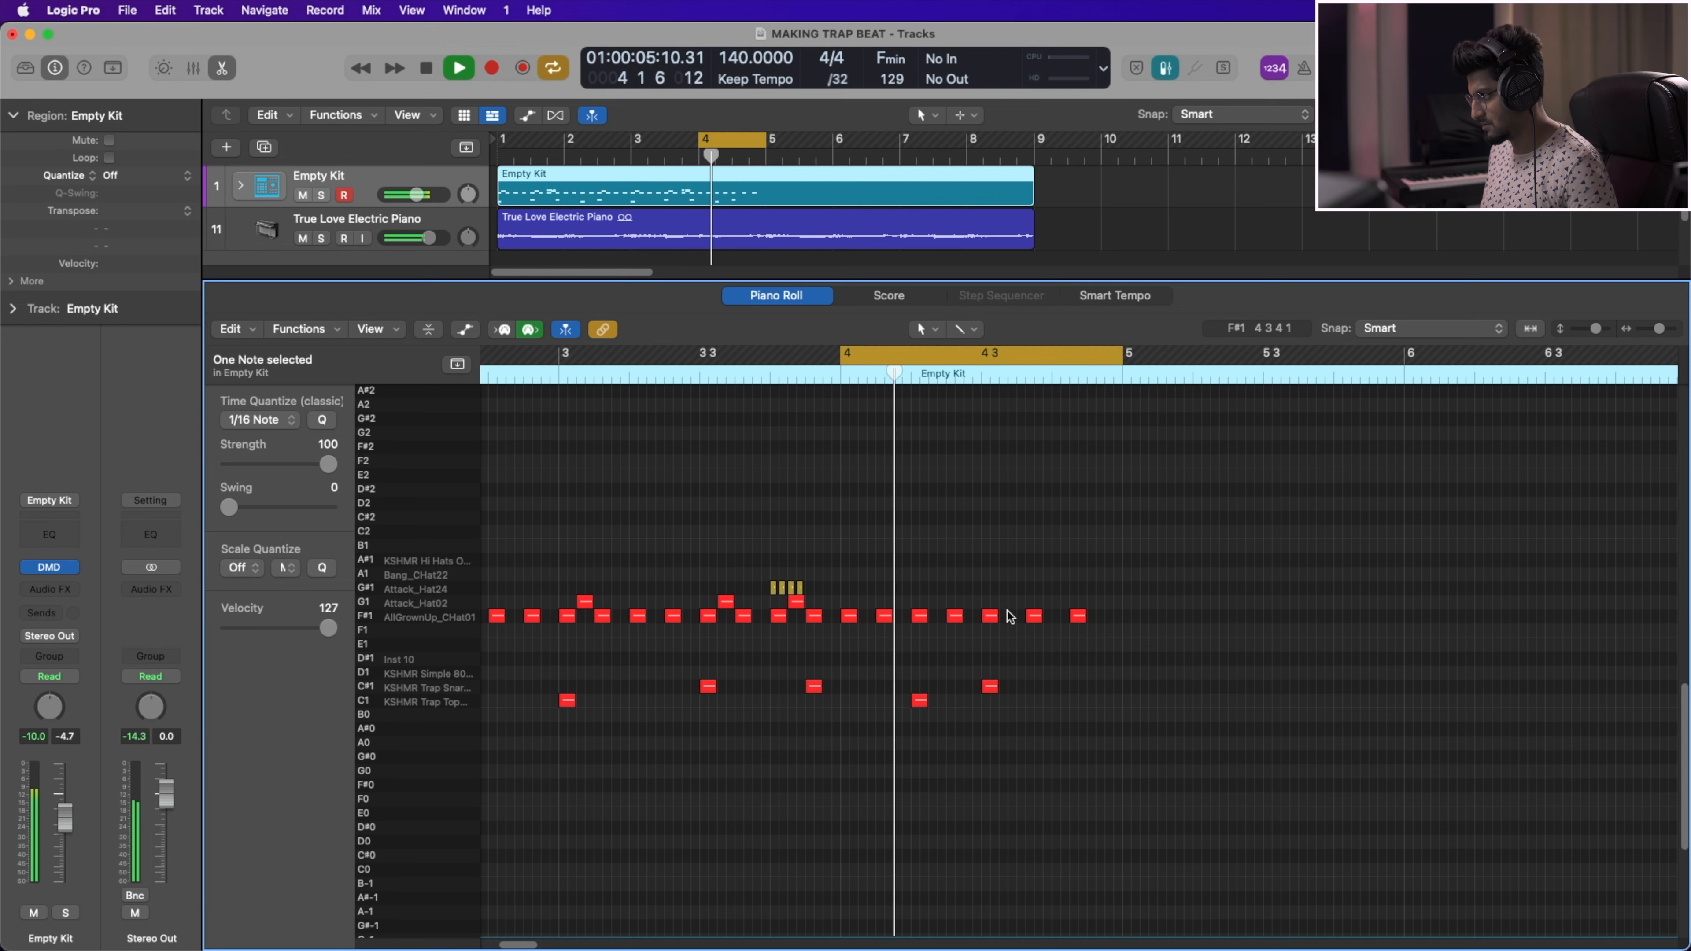
Shift the last two AllGrownUp_CHat01 notes of bar 4 later to space them wider, and audition the loop
key("space")
left_click_drag(1034, 625, 1043, 622)
key("space")
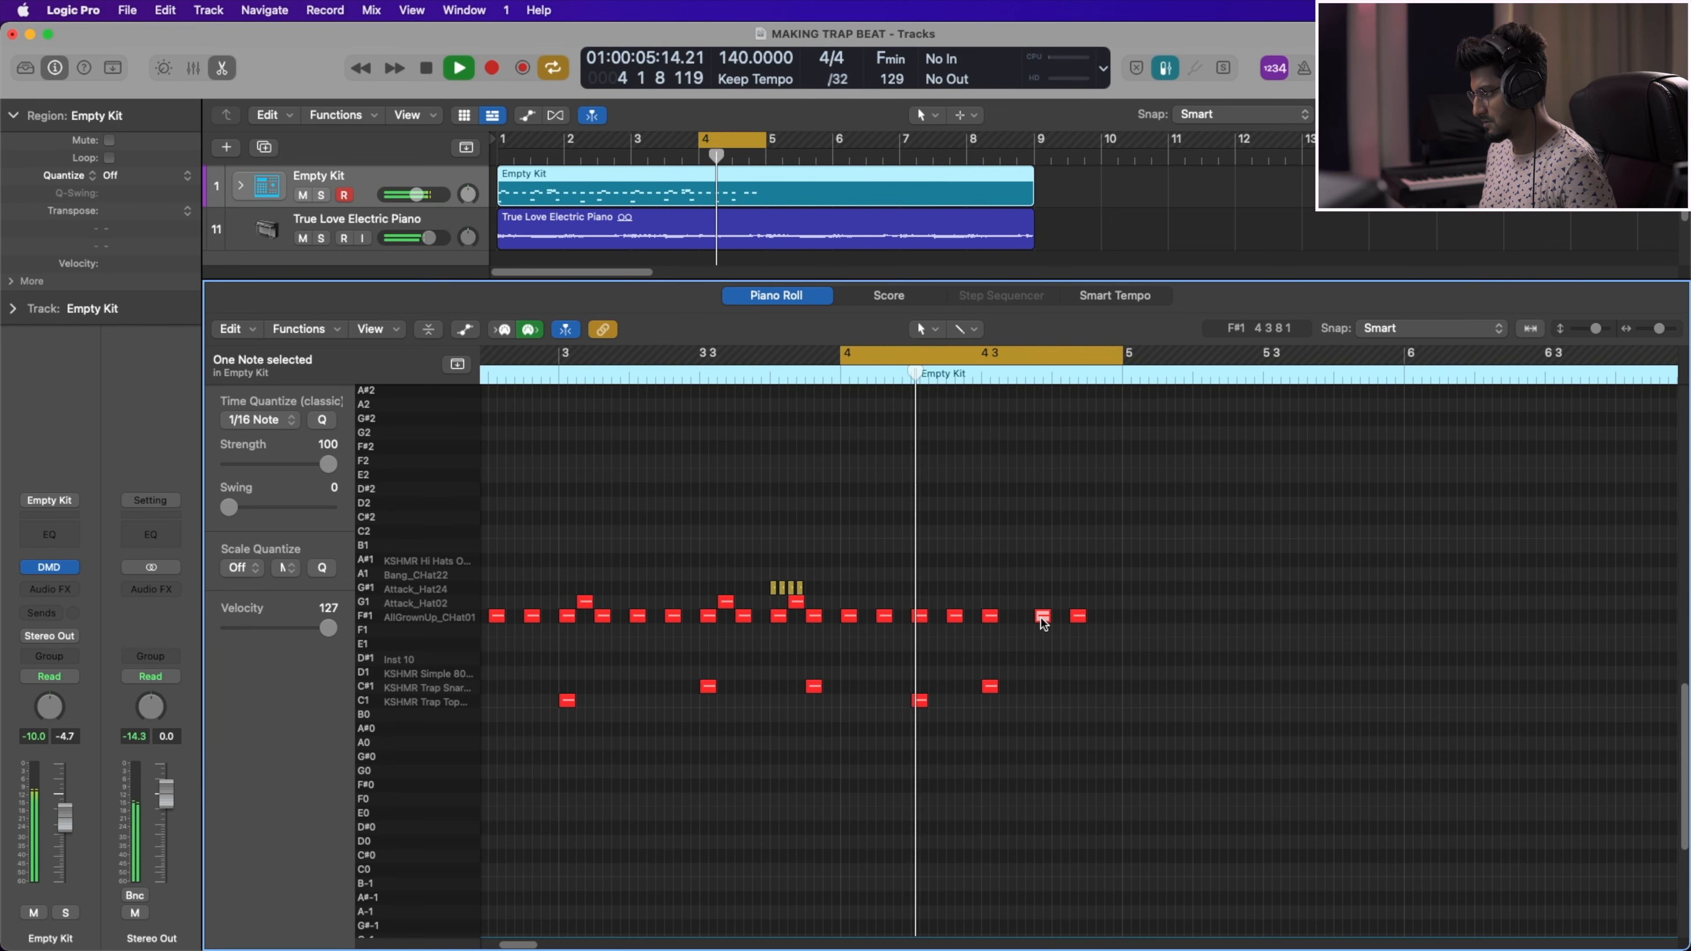
key("space")
left_click_drag(1079, 621, 1097, 616)
key("space")
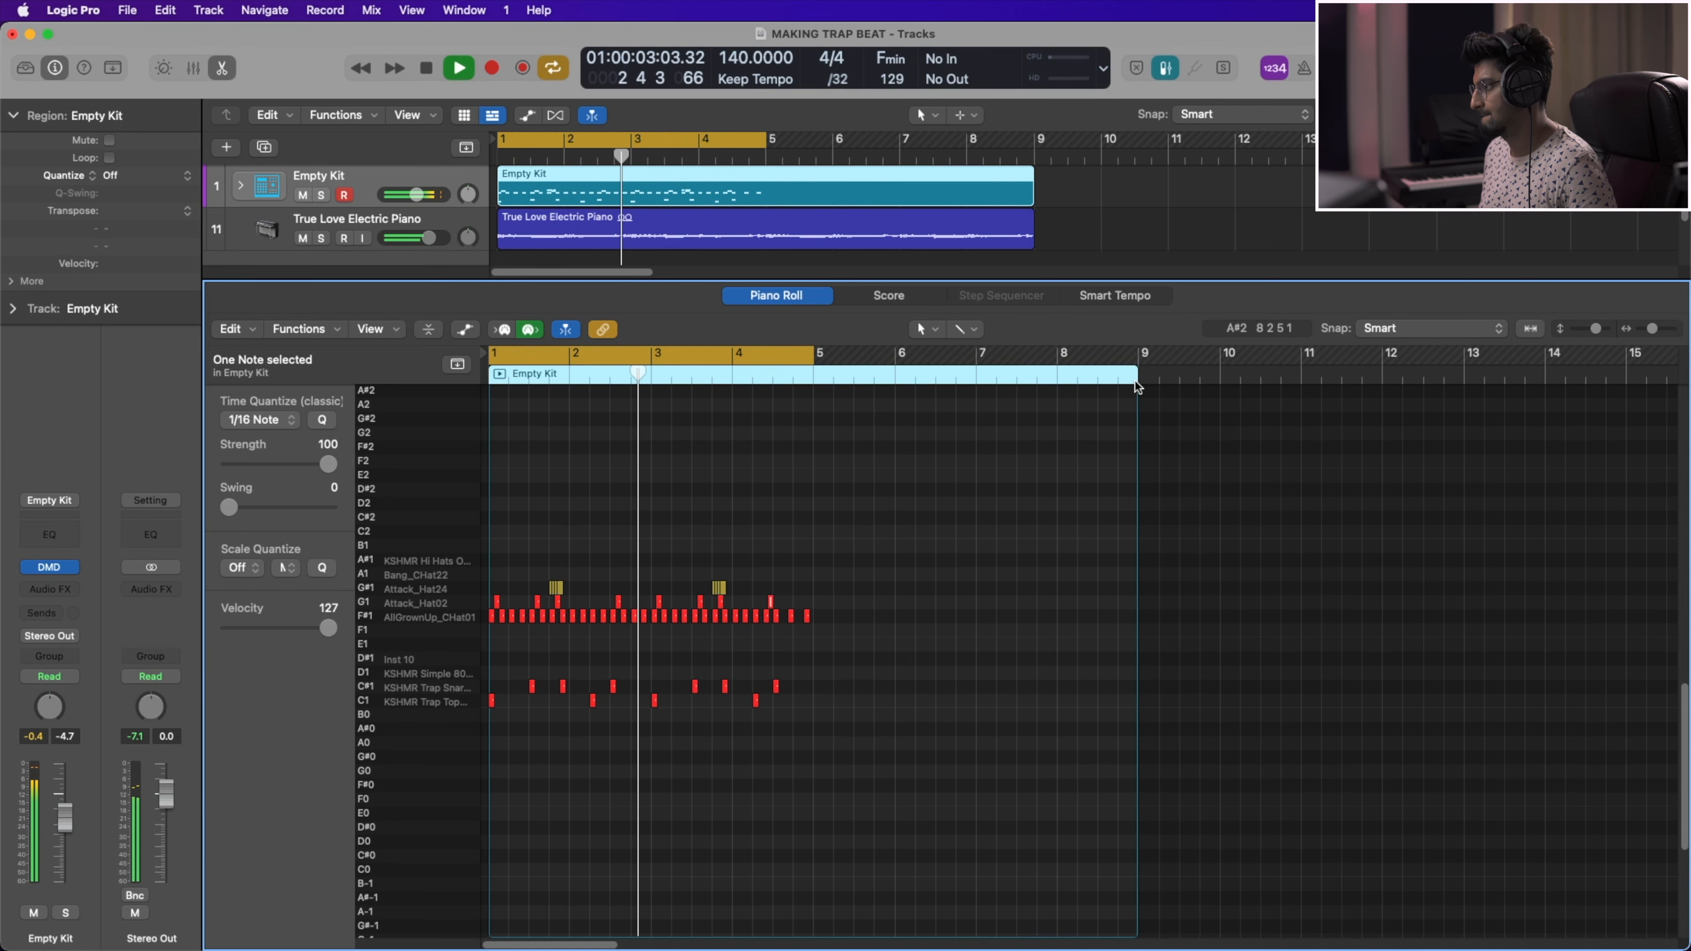
Add a seven-note Attack_Hat24 roll at the start of bar 4
key("super+Right")
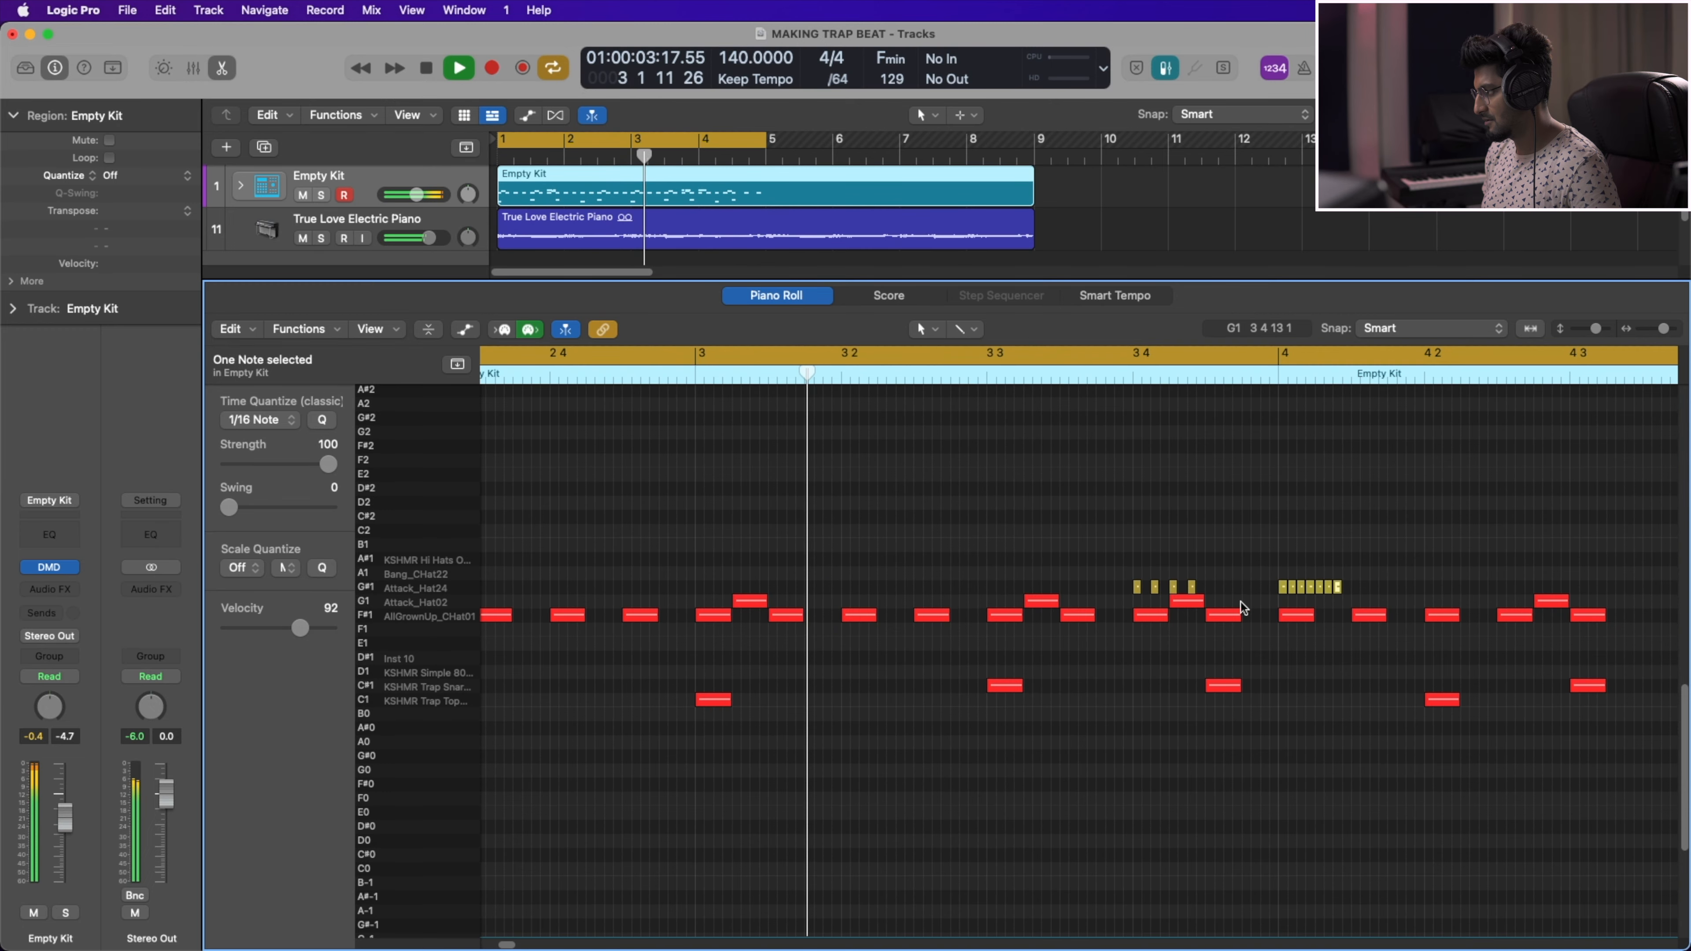
key("super+Left")
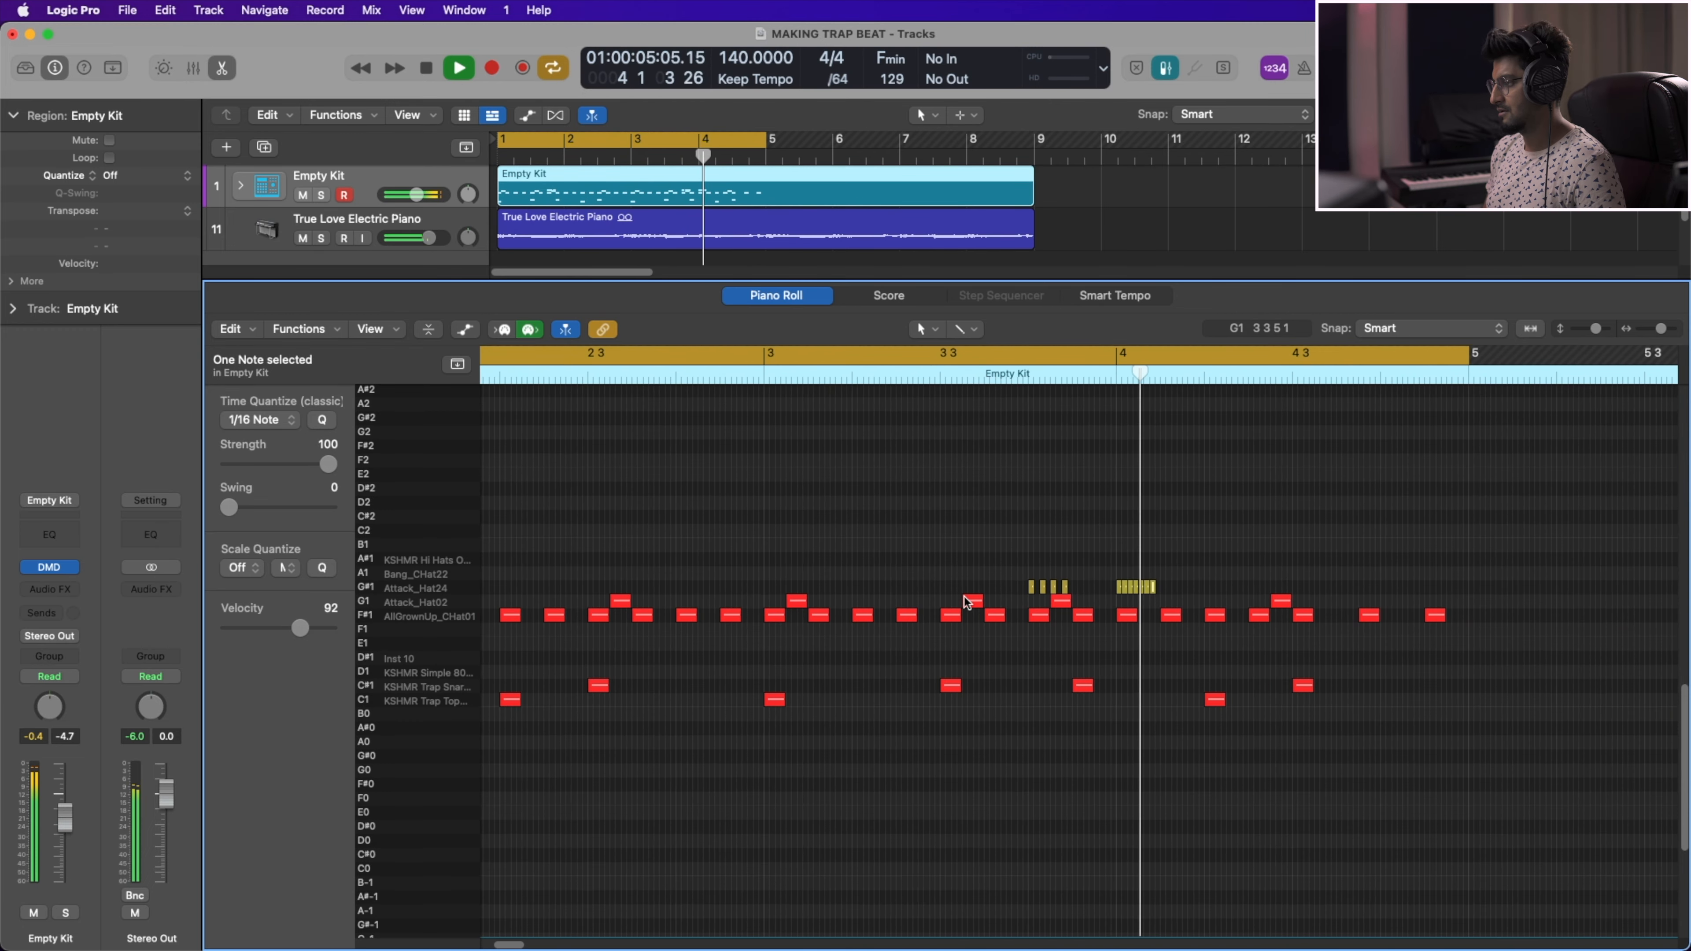
left_click_drag(967, 602, 969, 586)
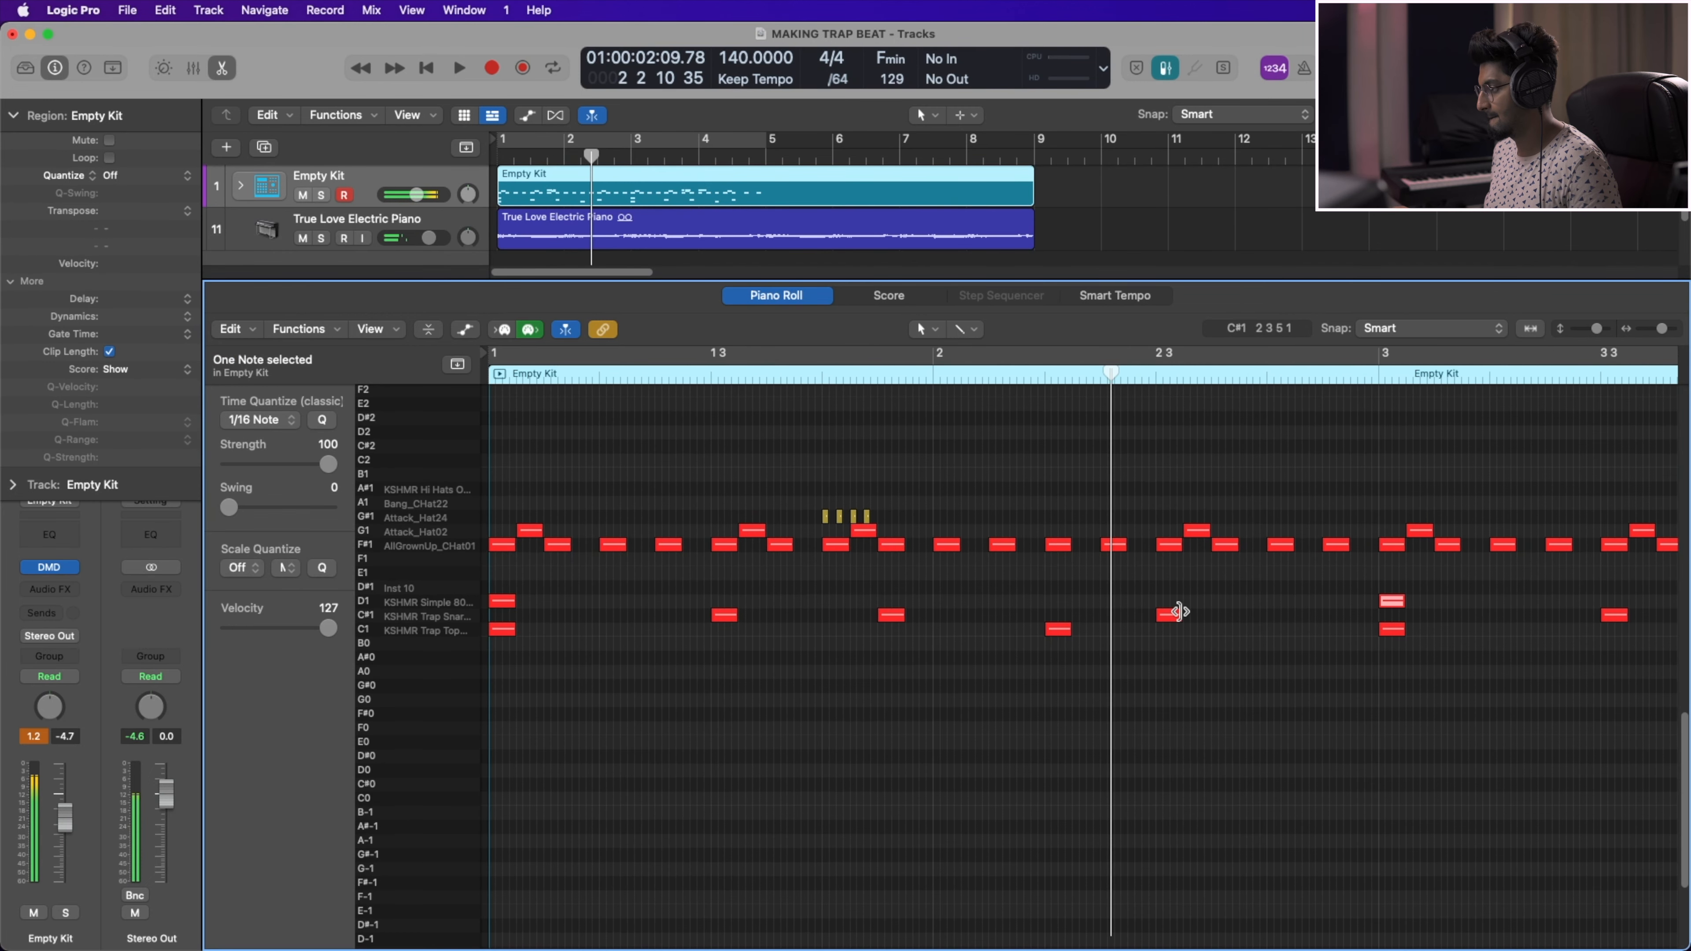
Place two KSHMR Simple notes on D1 in bar 4, at beats 2 and 3, and play the pattern with cycling on
key("space")
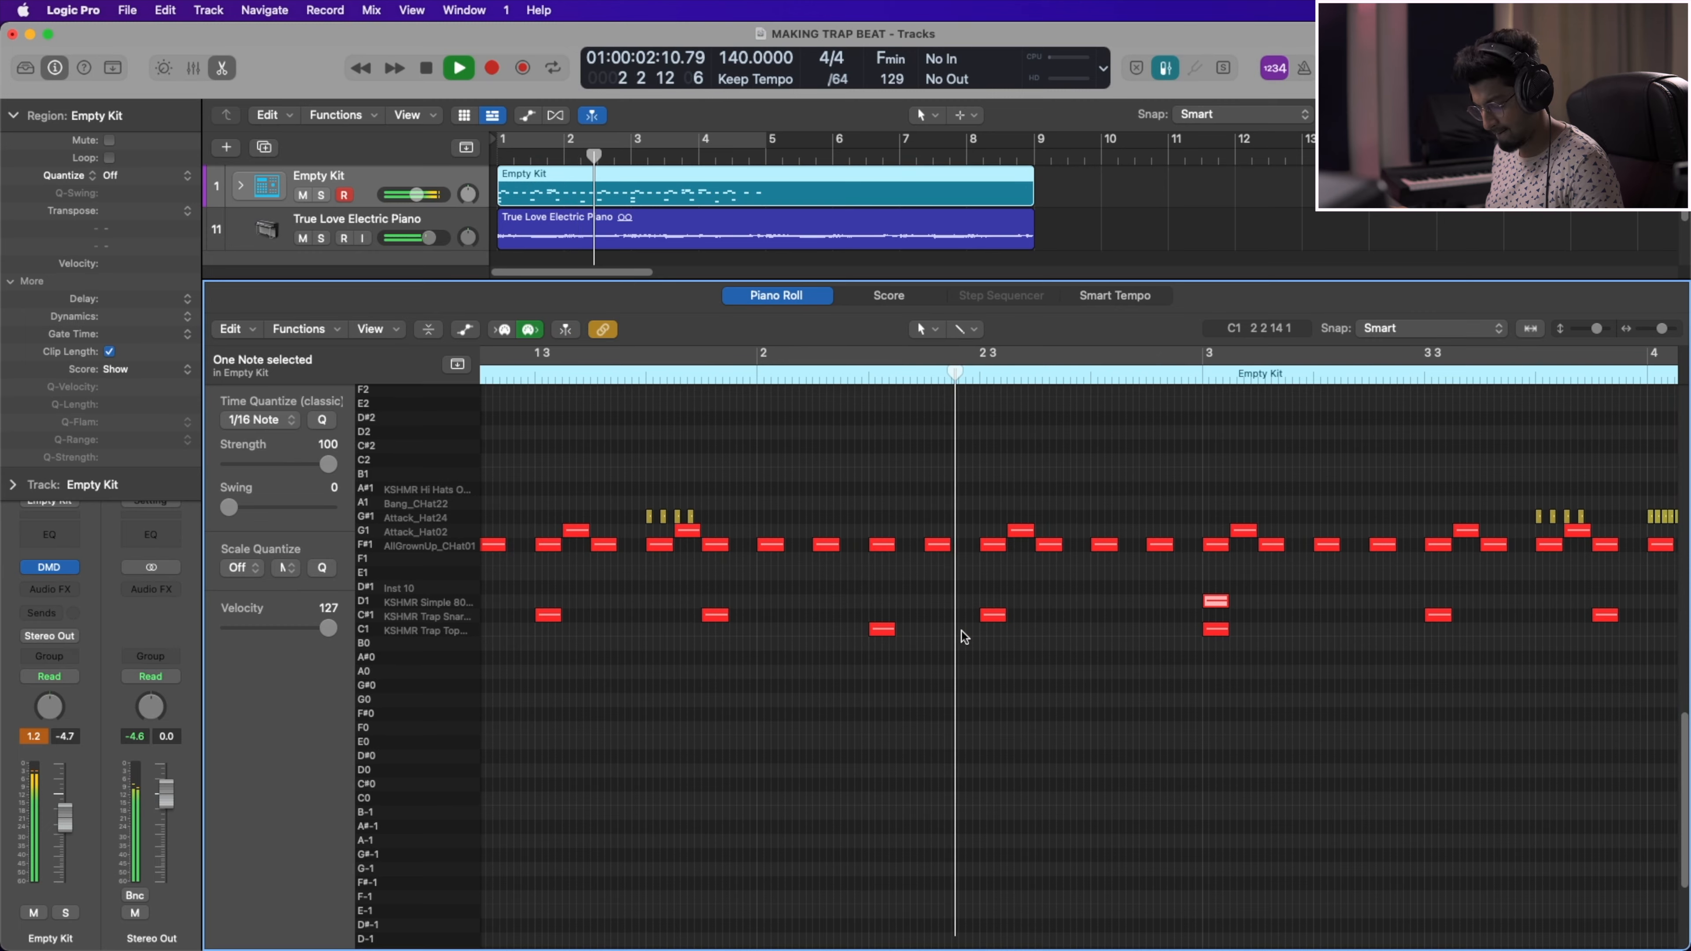
key("super+Left")
key("super+Left")
left_click(1329, 601)
left_click(1425, 601)
key("c")
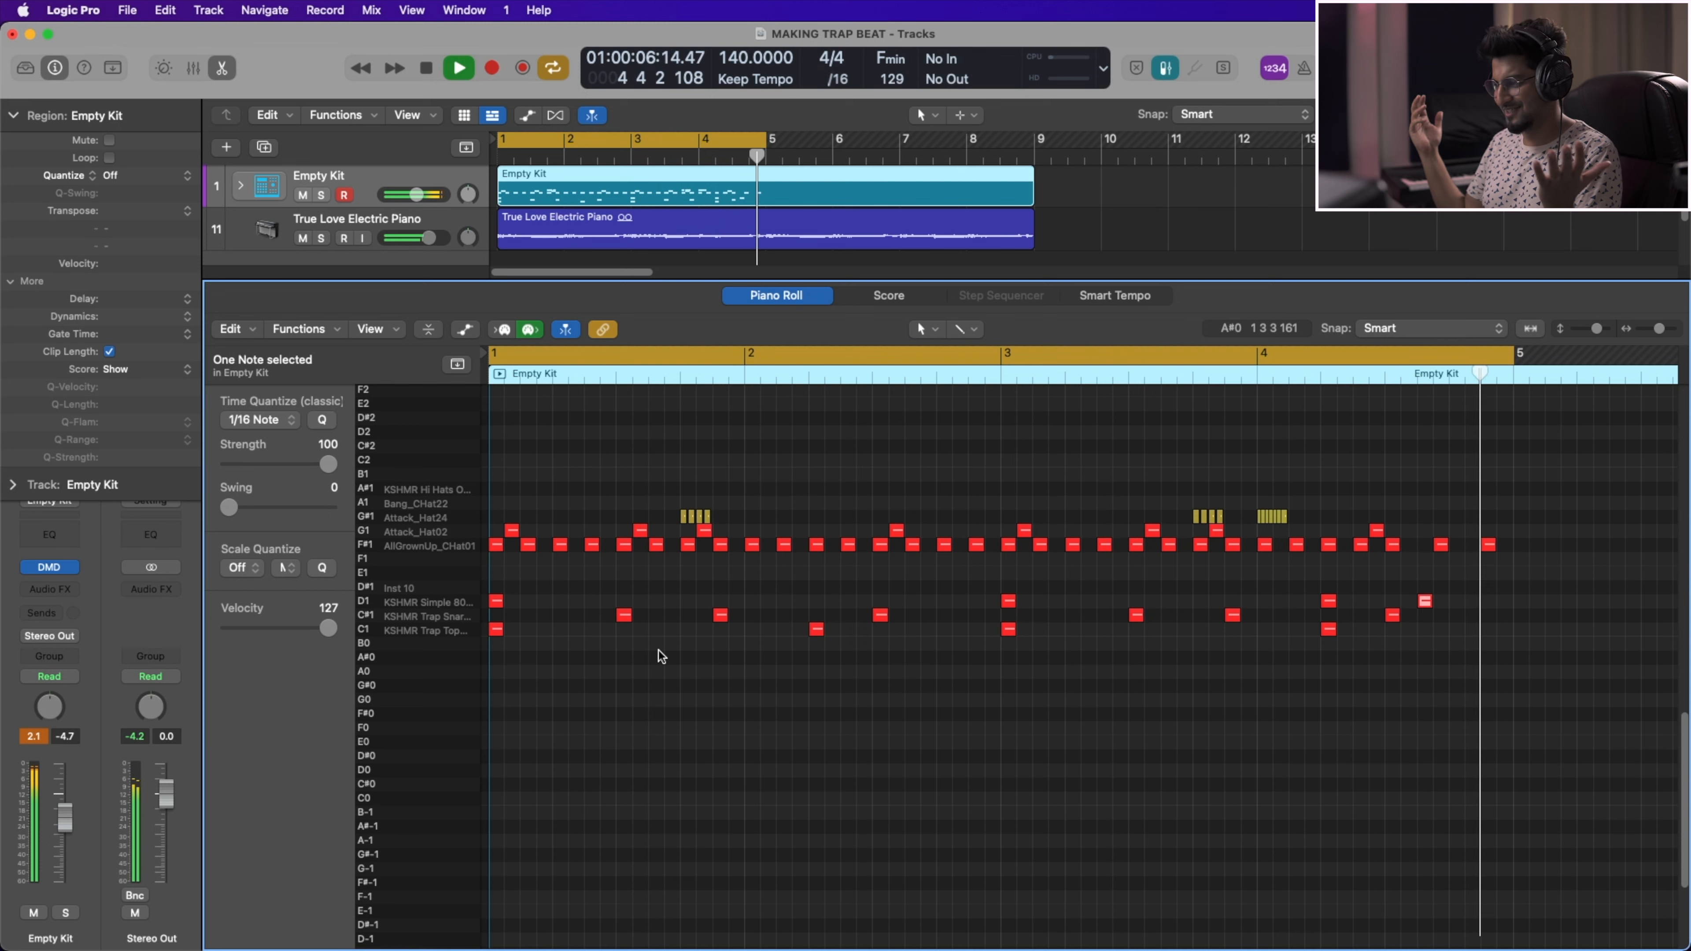
key("space")
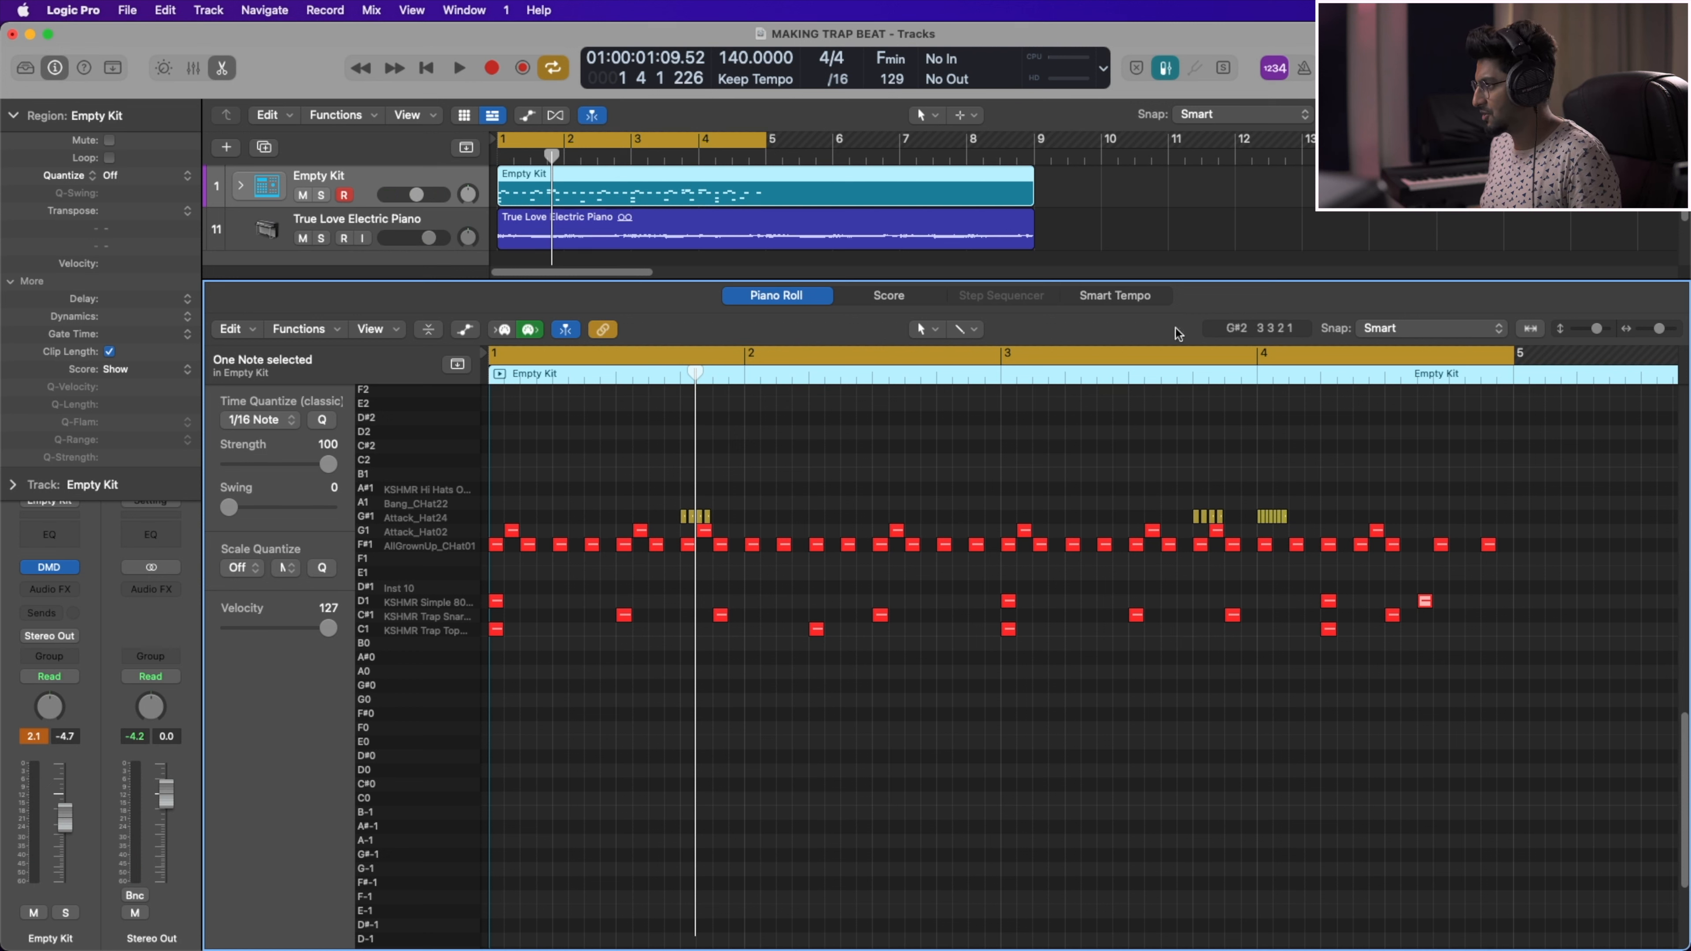
Select all Attack_Hat24 notes and shorten the Empty Kit region to end at bar 5
left_click(801, 198)
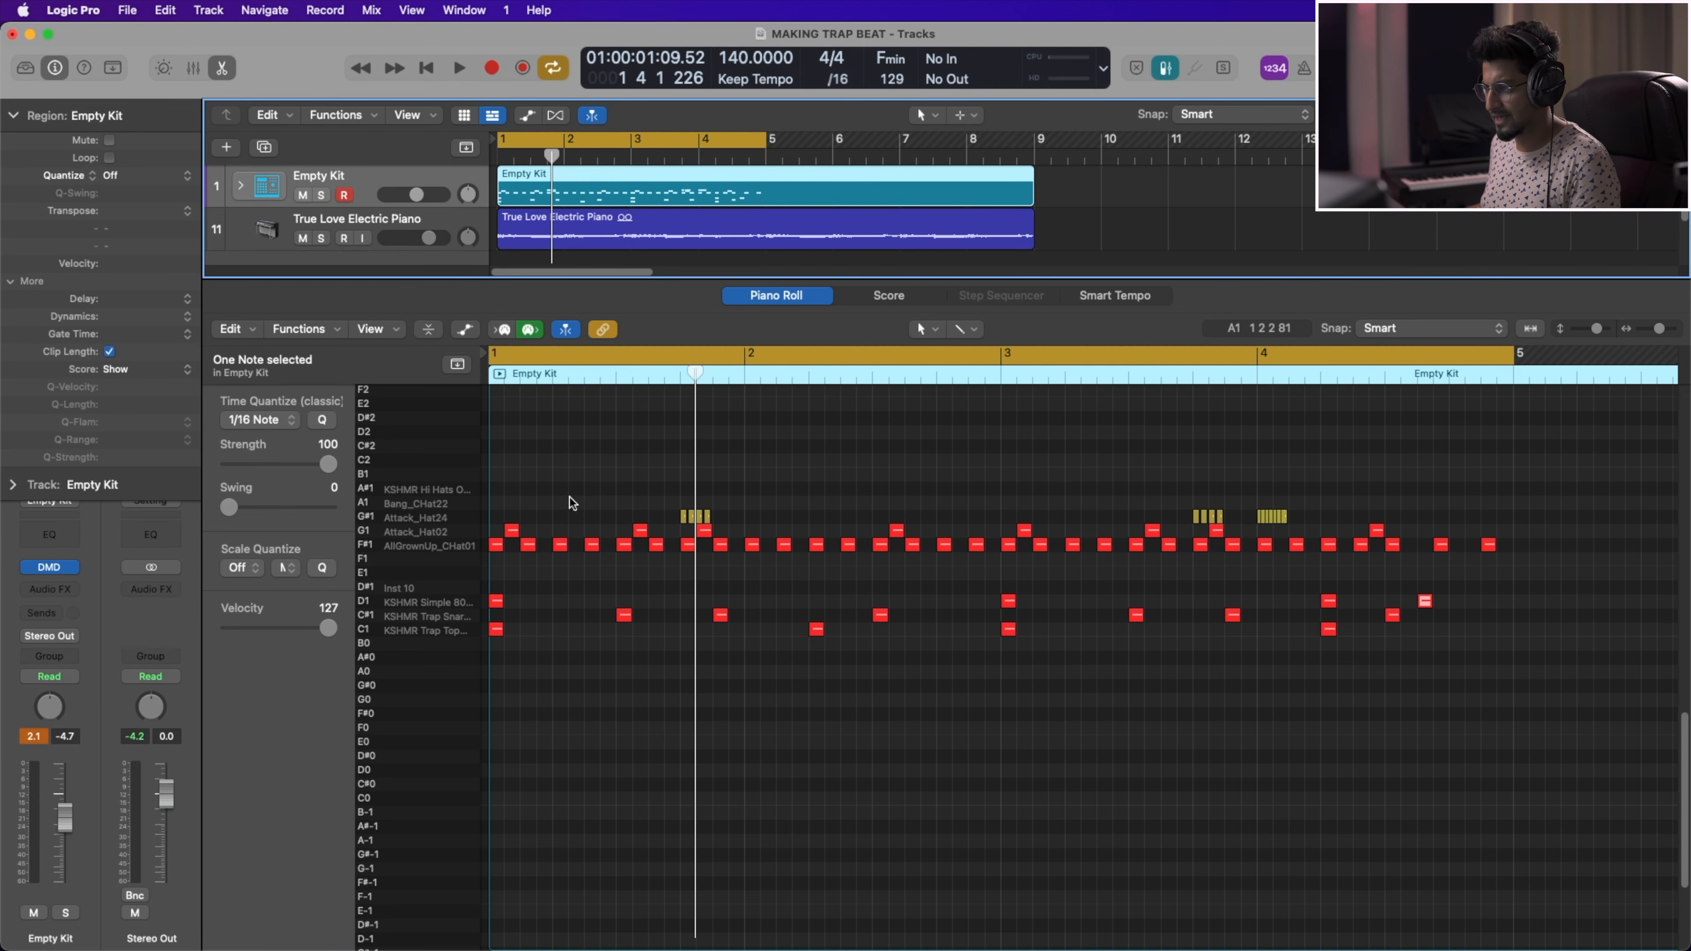
left_click(381, 518)
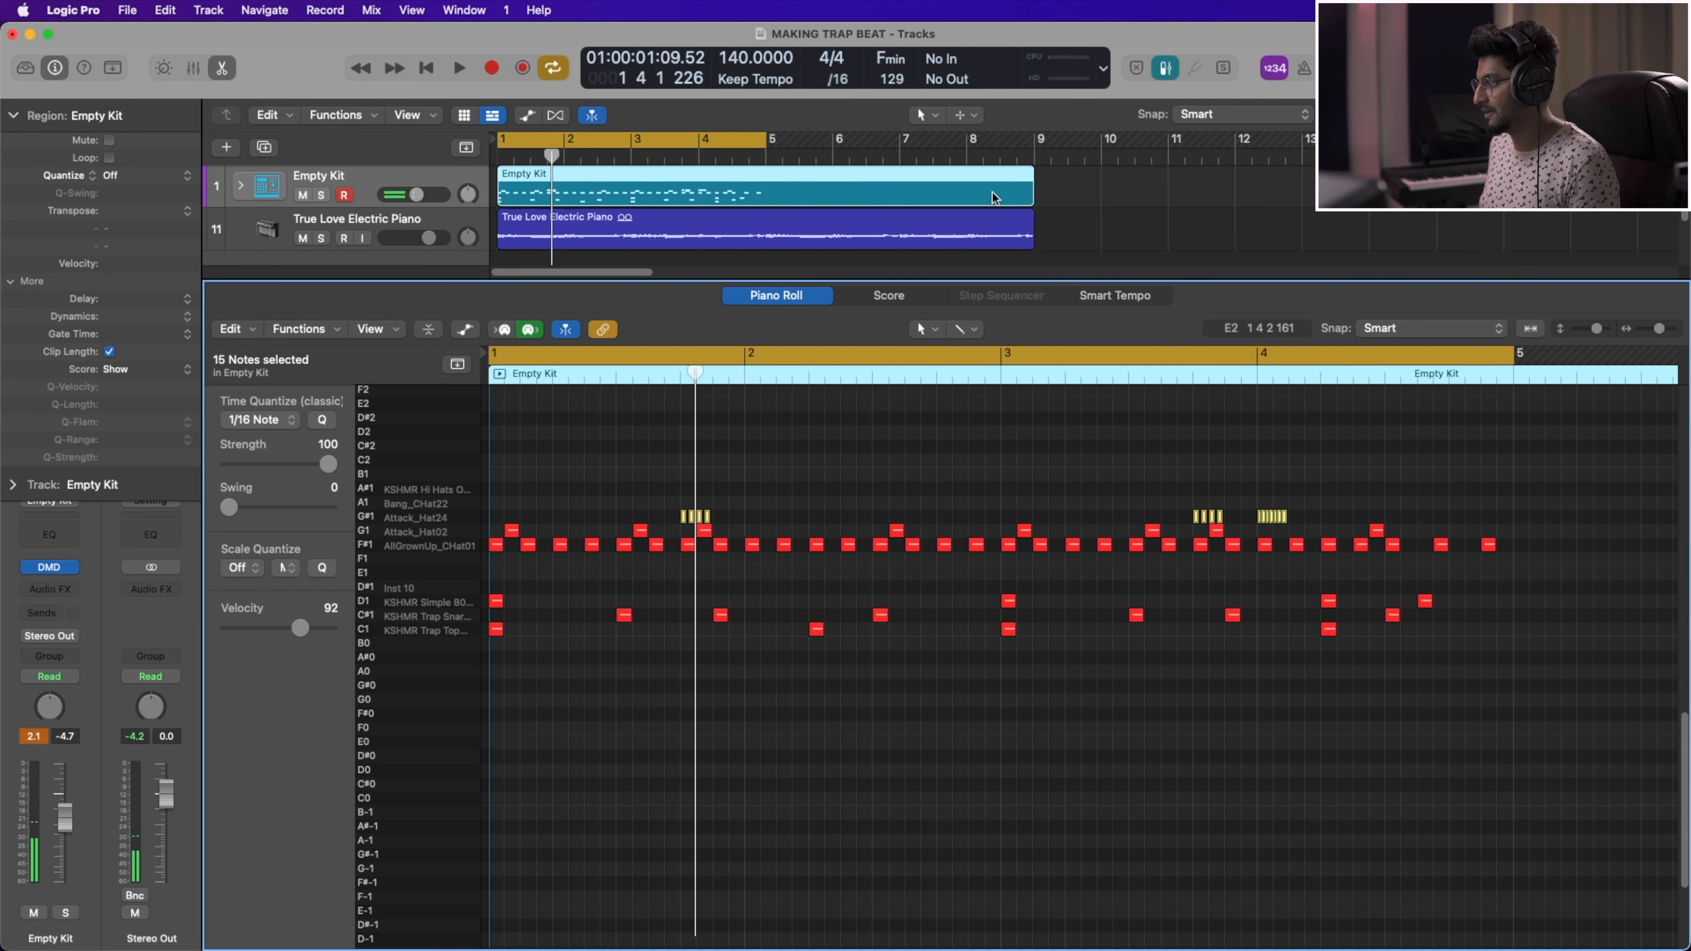
left_click_drag(1032, 200, 766, 200)
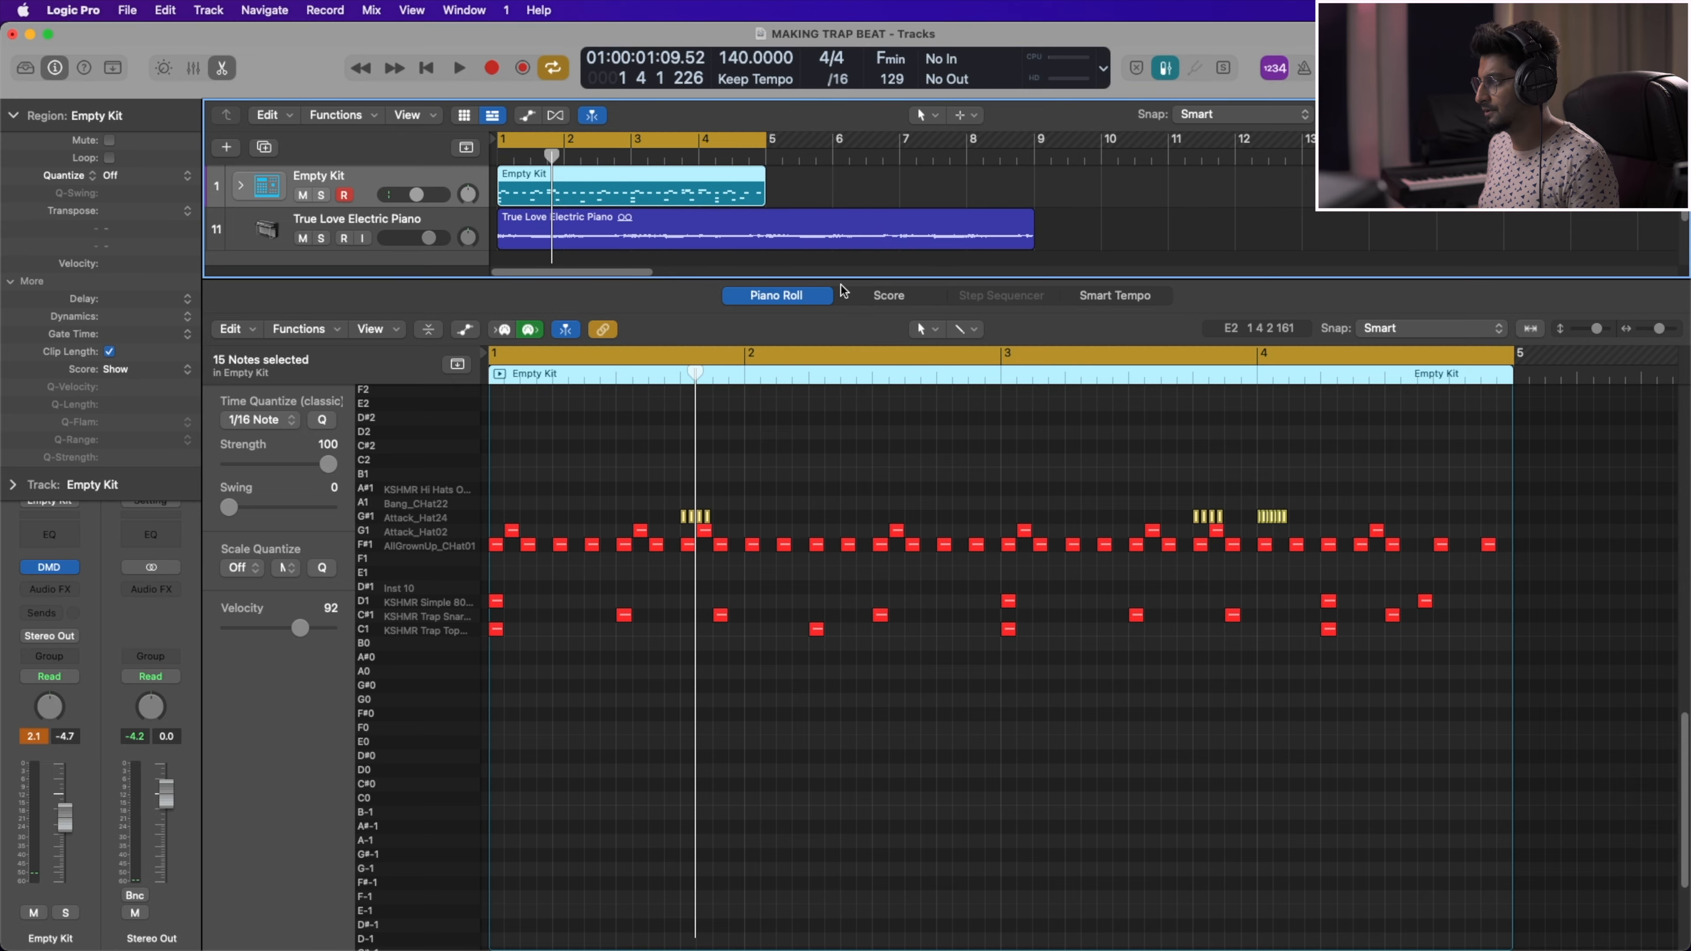
Create a Quick Sampler track named Tuned Hi hats with a MIDI region covering bars 1 to 4
key("e")
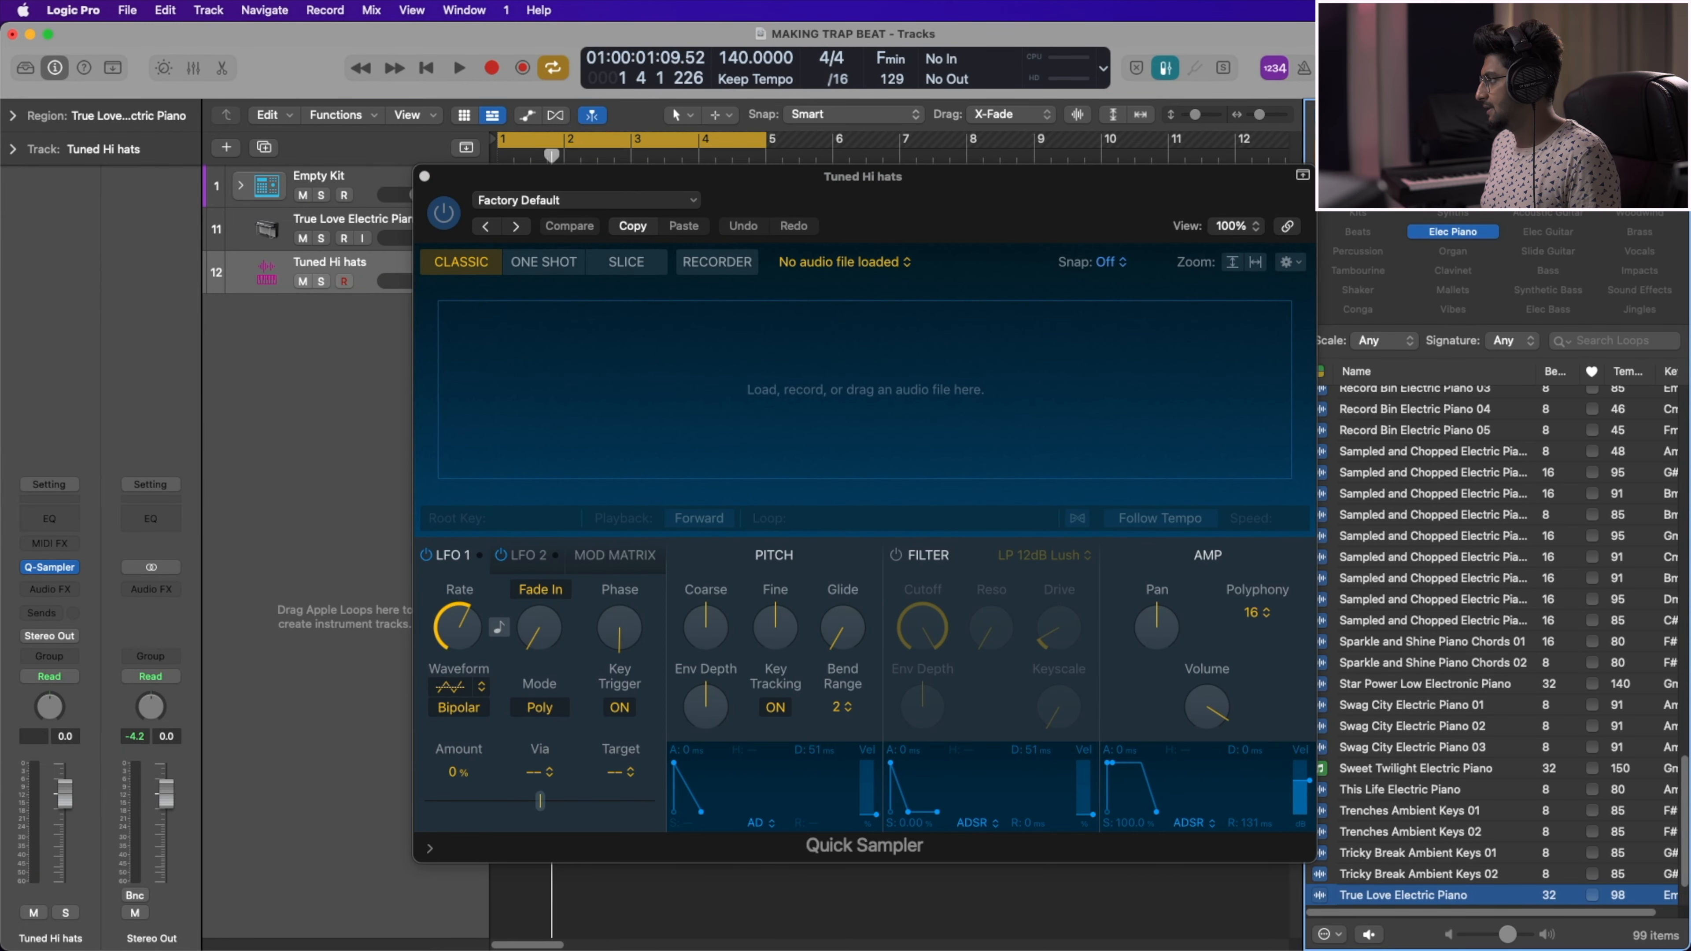
key("f")
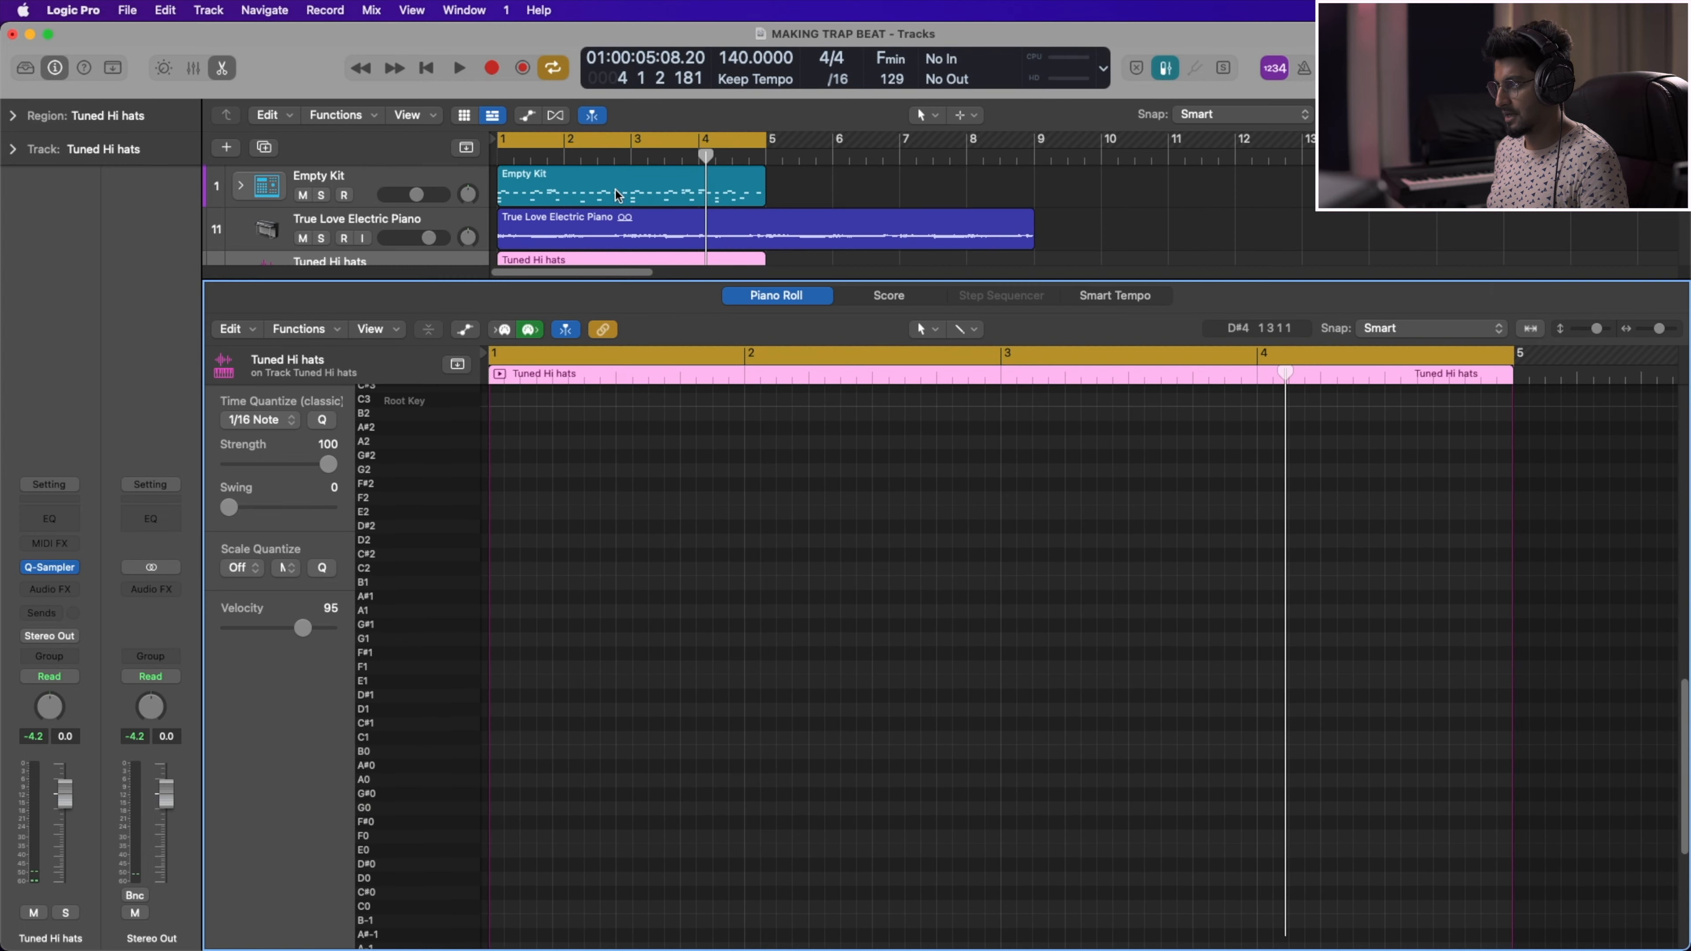
Copy the Attack_Hat24 roll notes from the Empty Kit region into the Tuned Hi hats region at their original timing
left_click(616, 188)
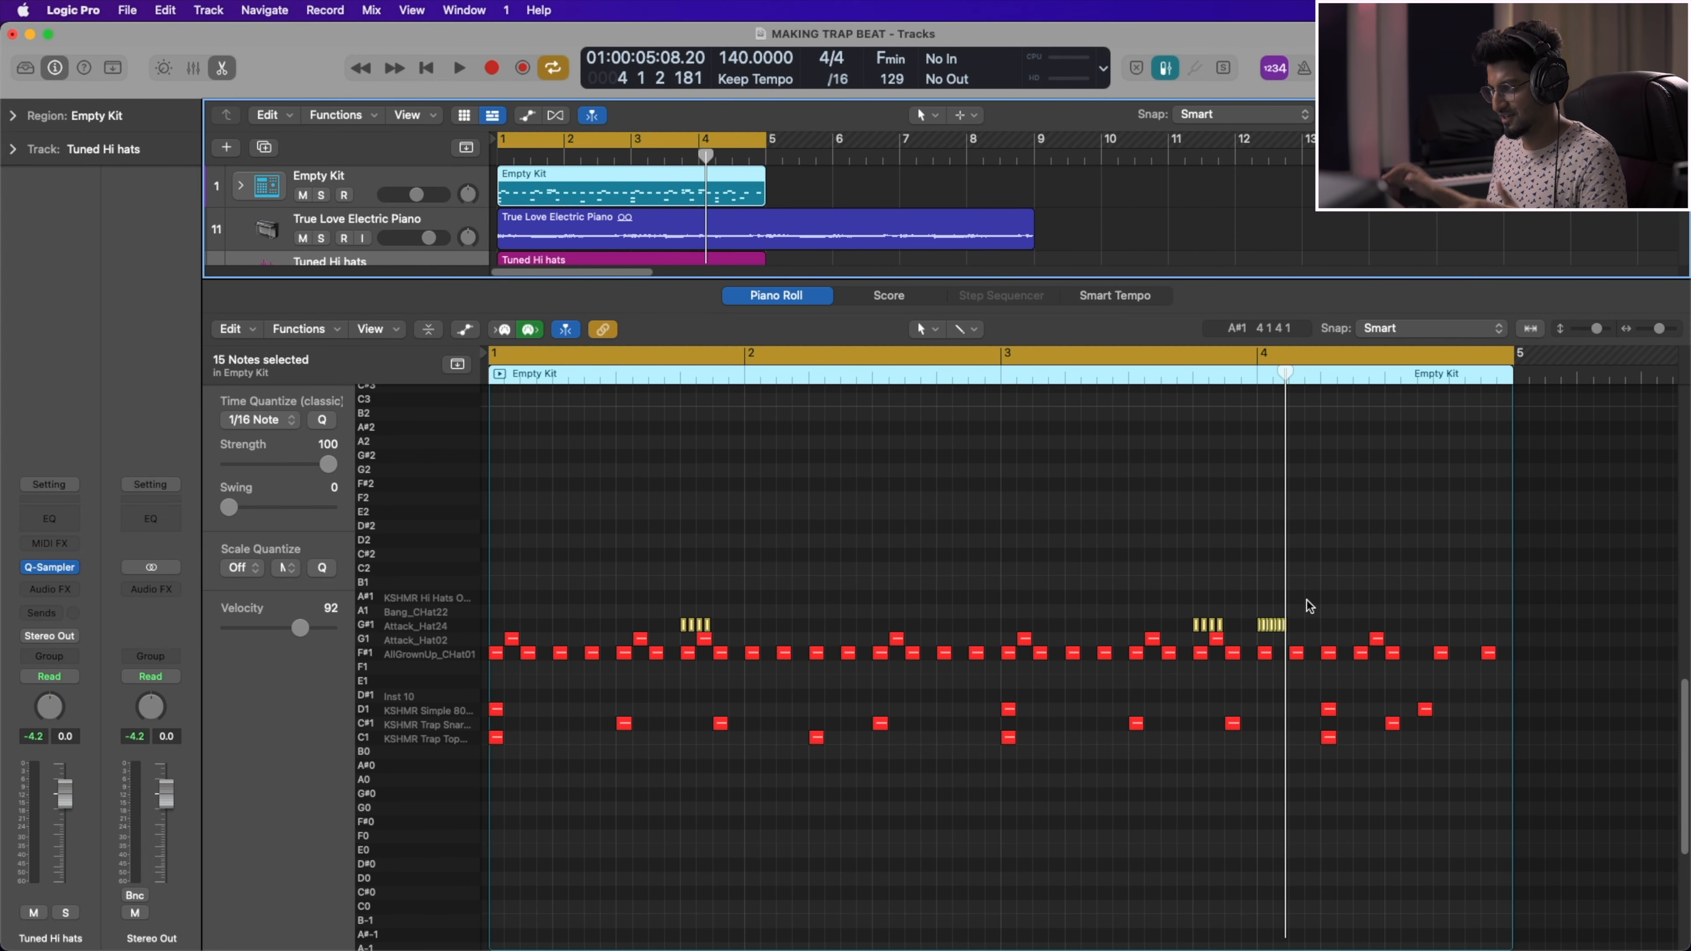
left_click(583, 259)
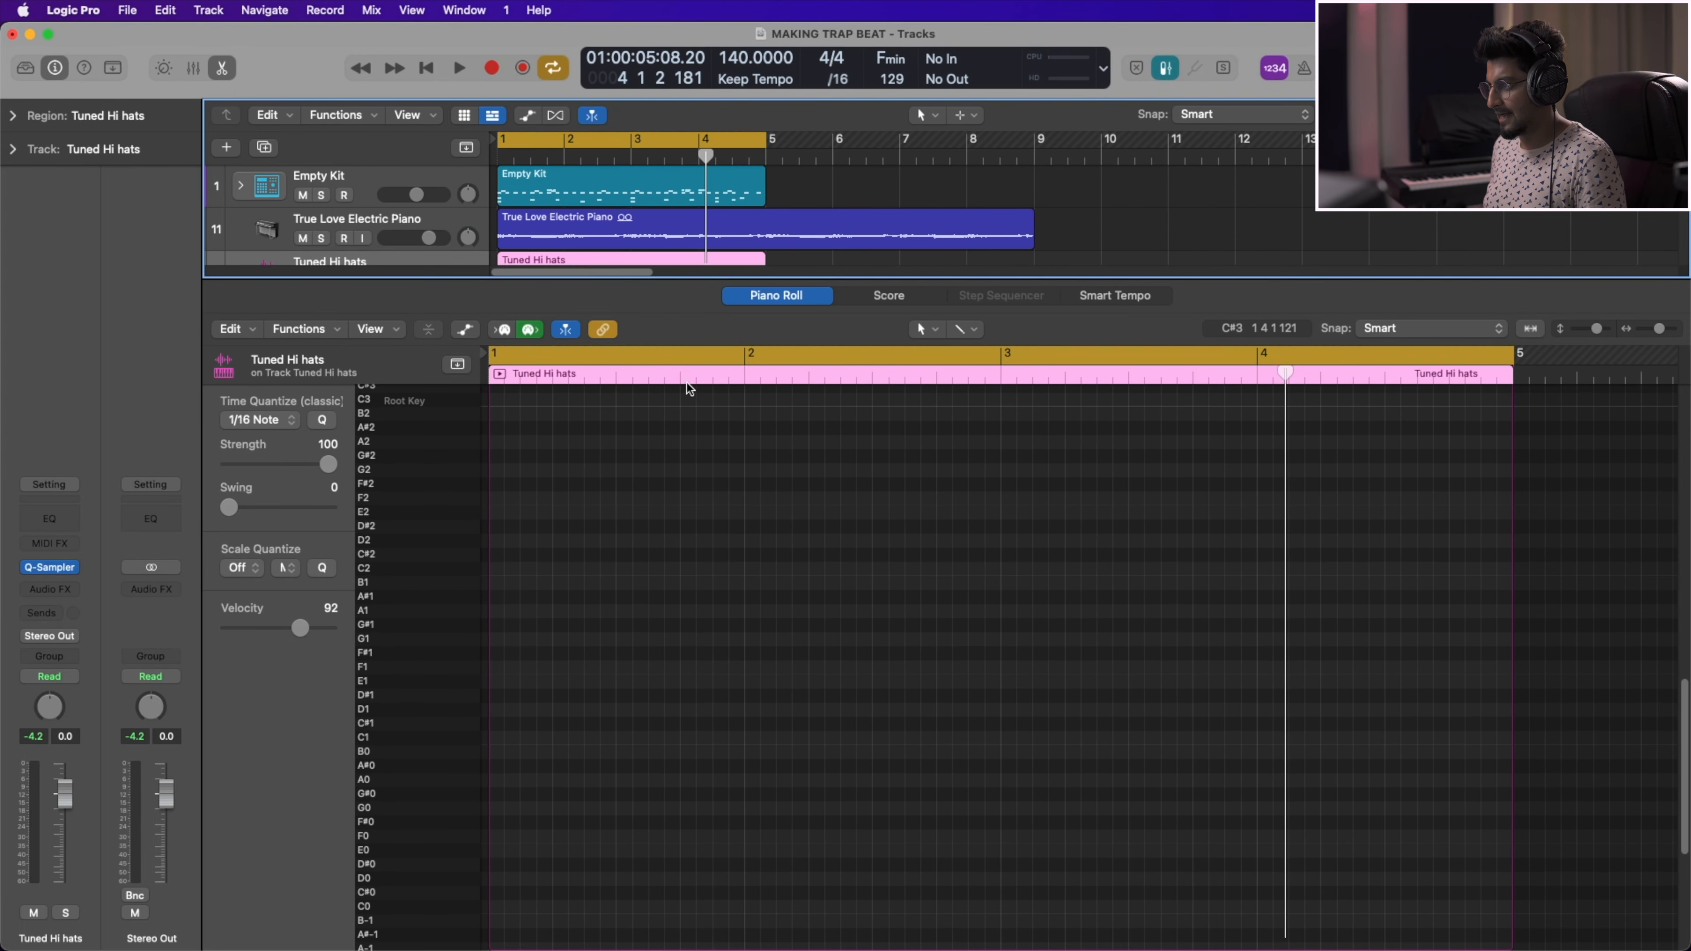
left_click(679, 379)
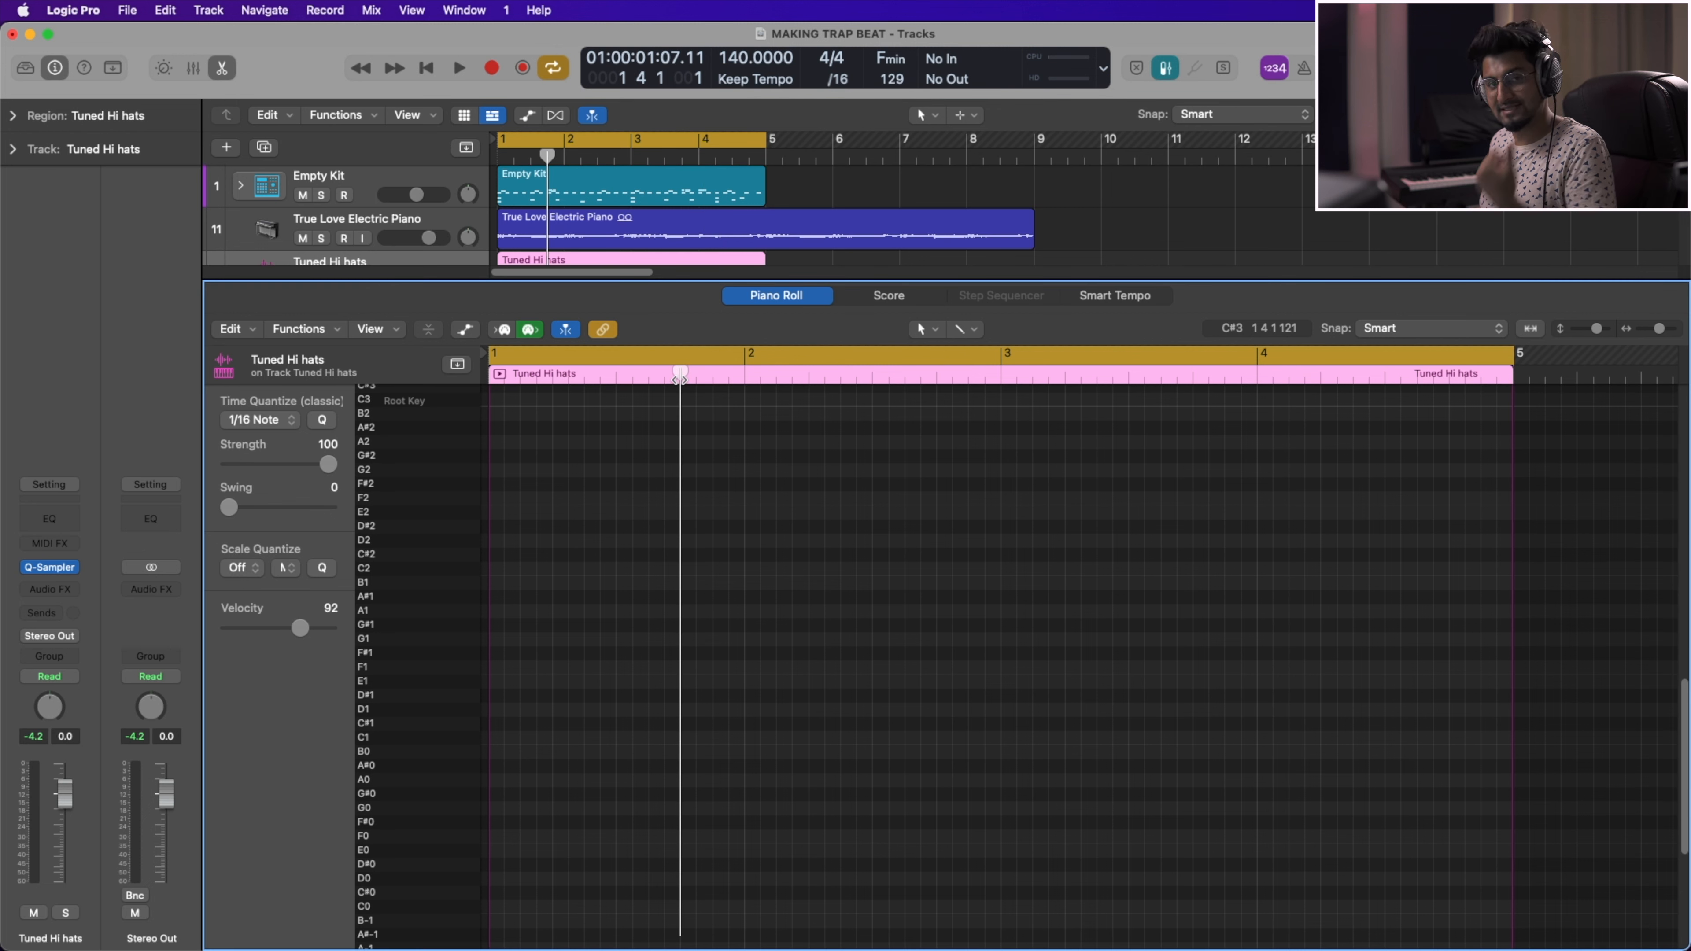
left_click(407, 623)
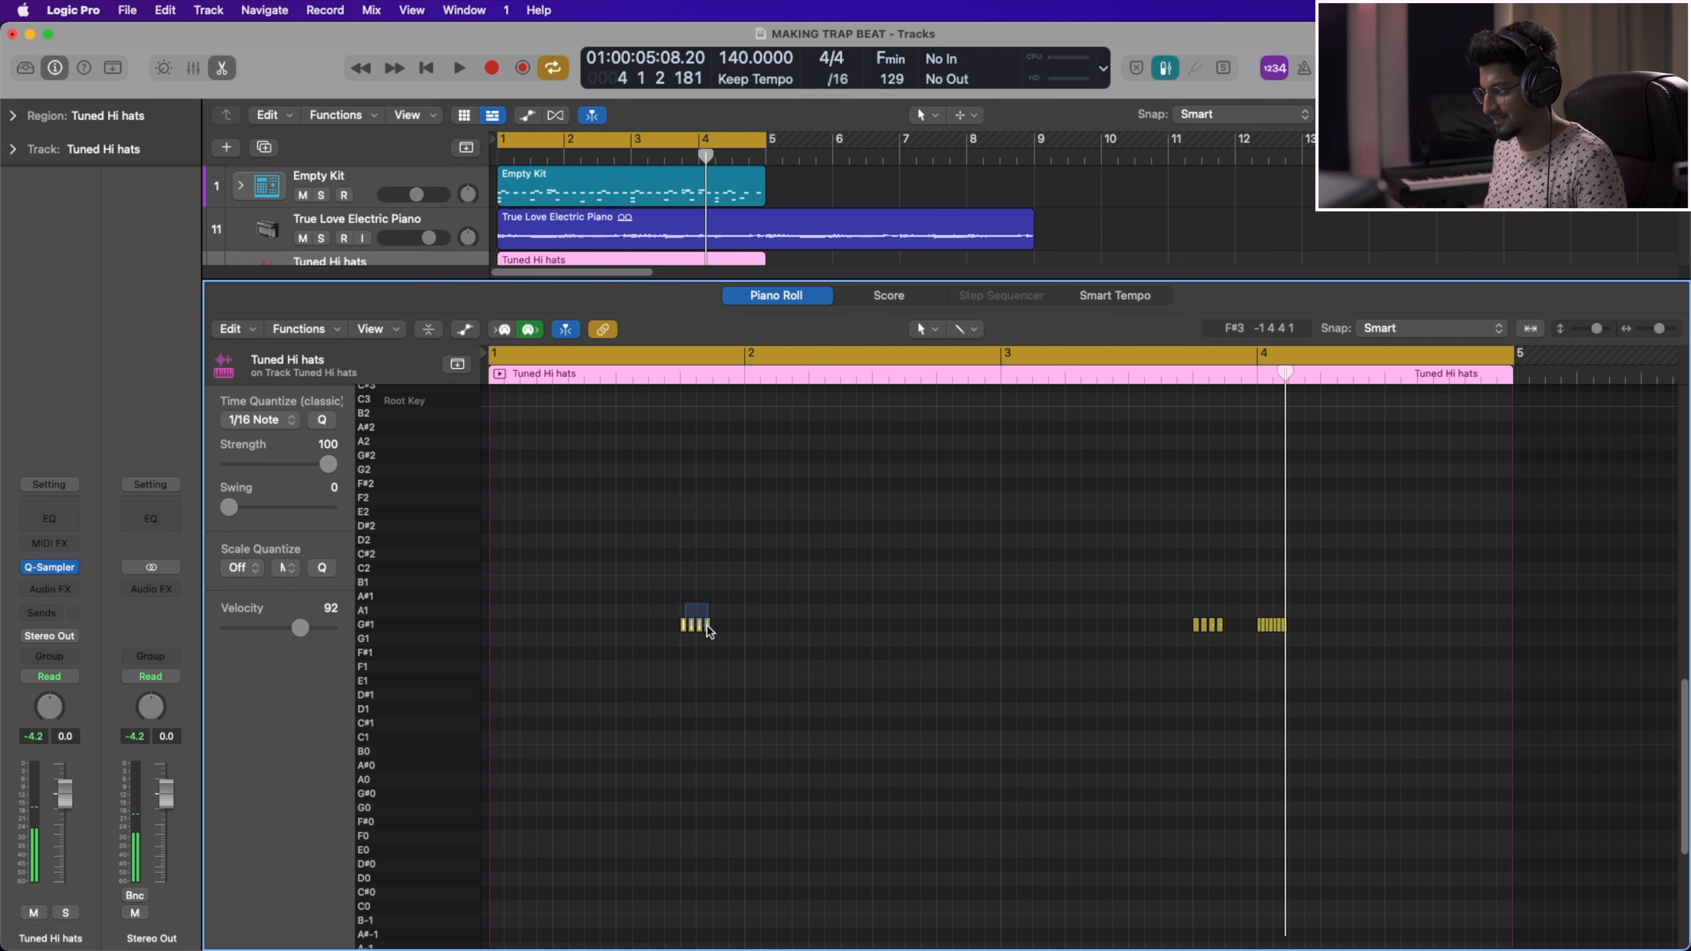
Transpose all Tuned Hi hats notes up to A#1 and step the bar 1 roll up in semitones to C#2
left_click(464, 624)
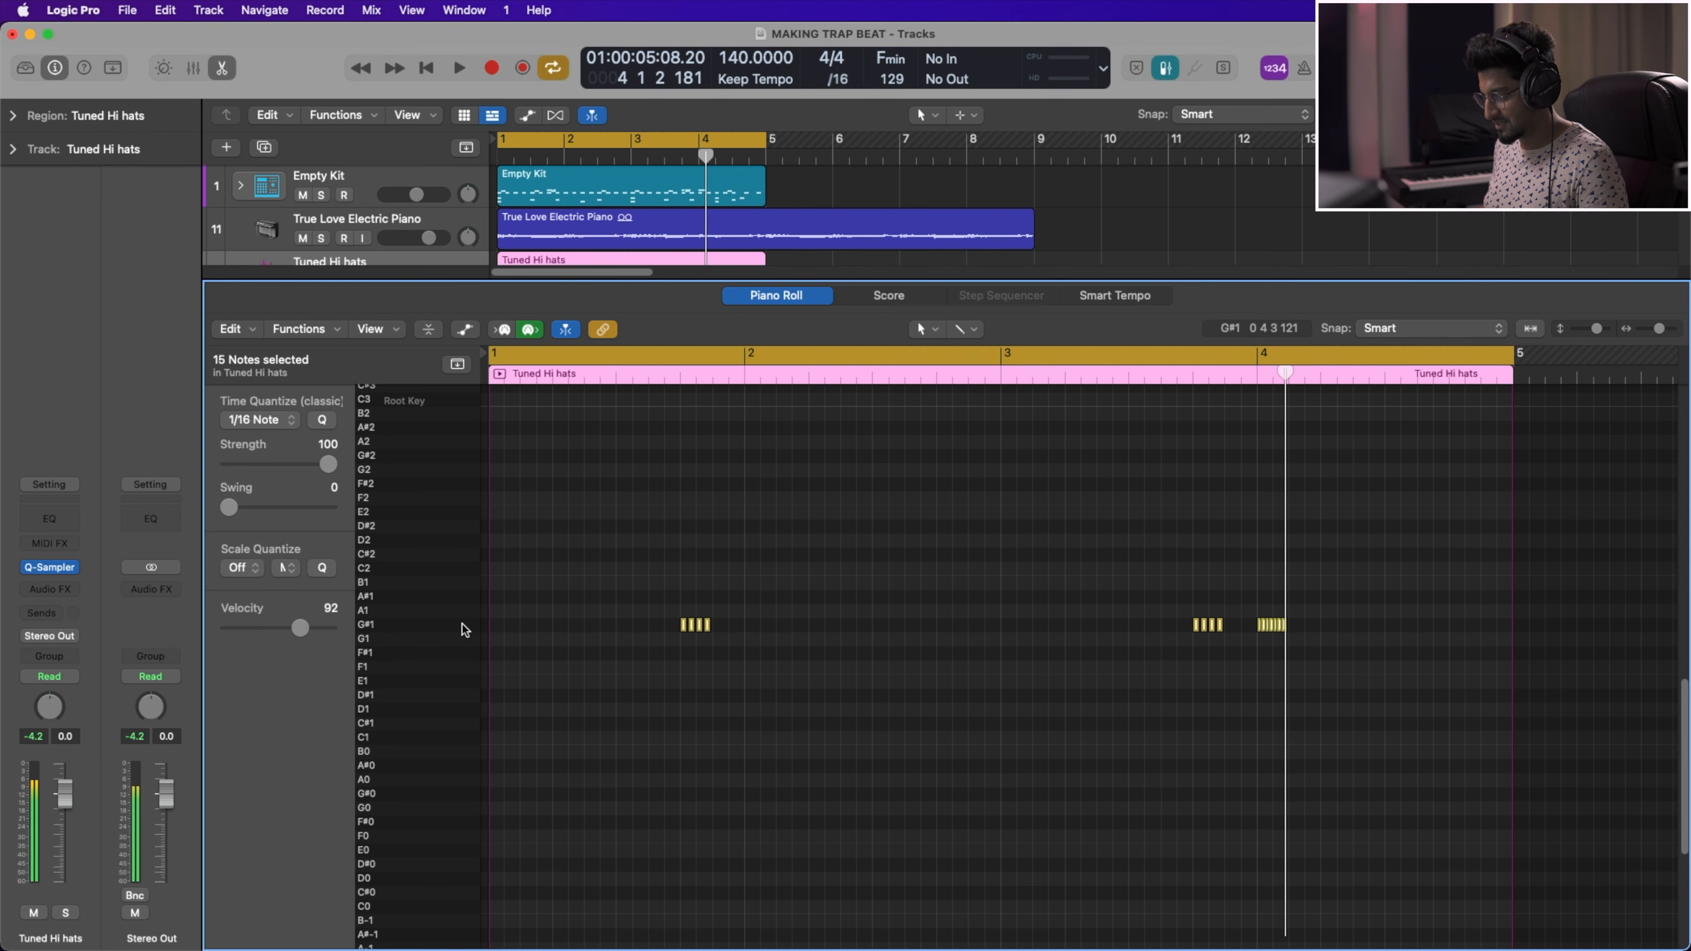
key("alt+Up")
key("alt+Up")
key("alt+Up")
key("alt+Up")
key("alt+Up")
key("alt+Down")
key("alt+Down")
key("alt+Down")
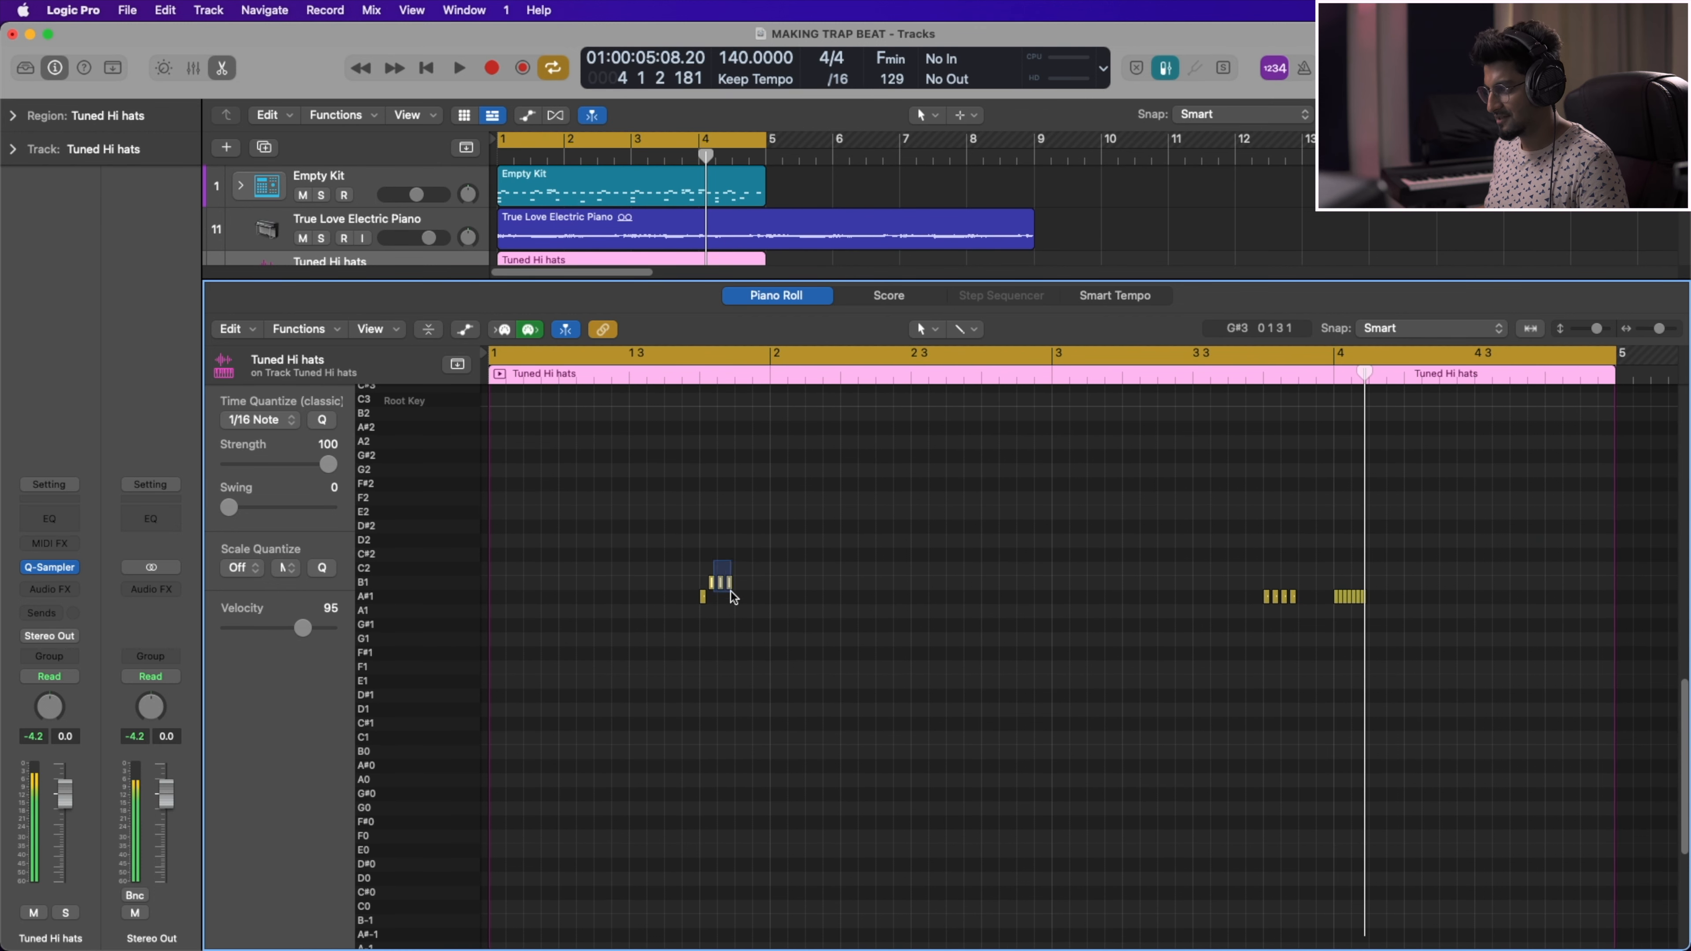
key("space")
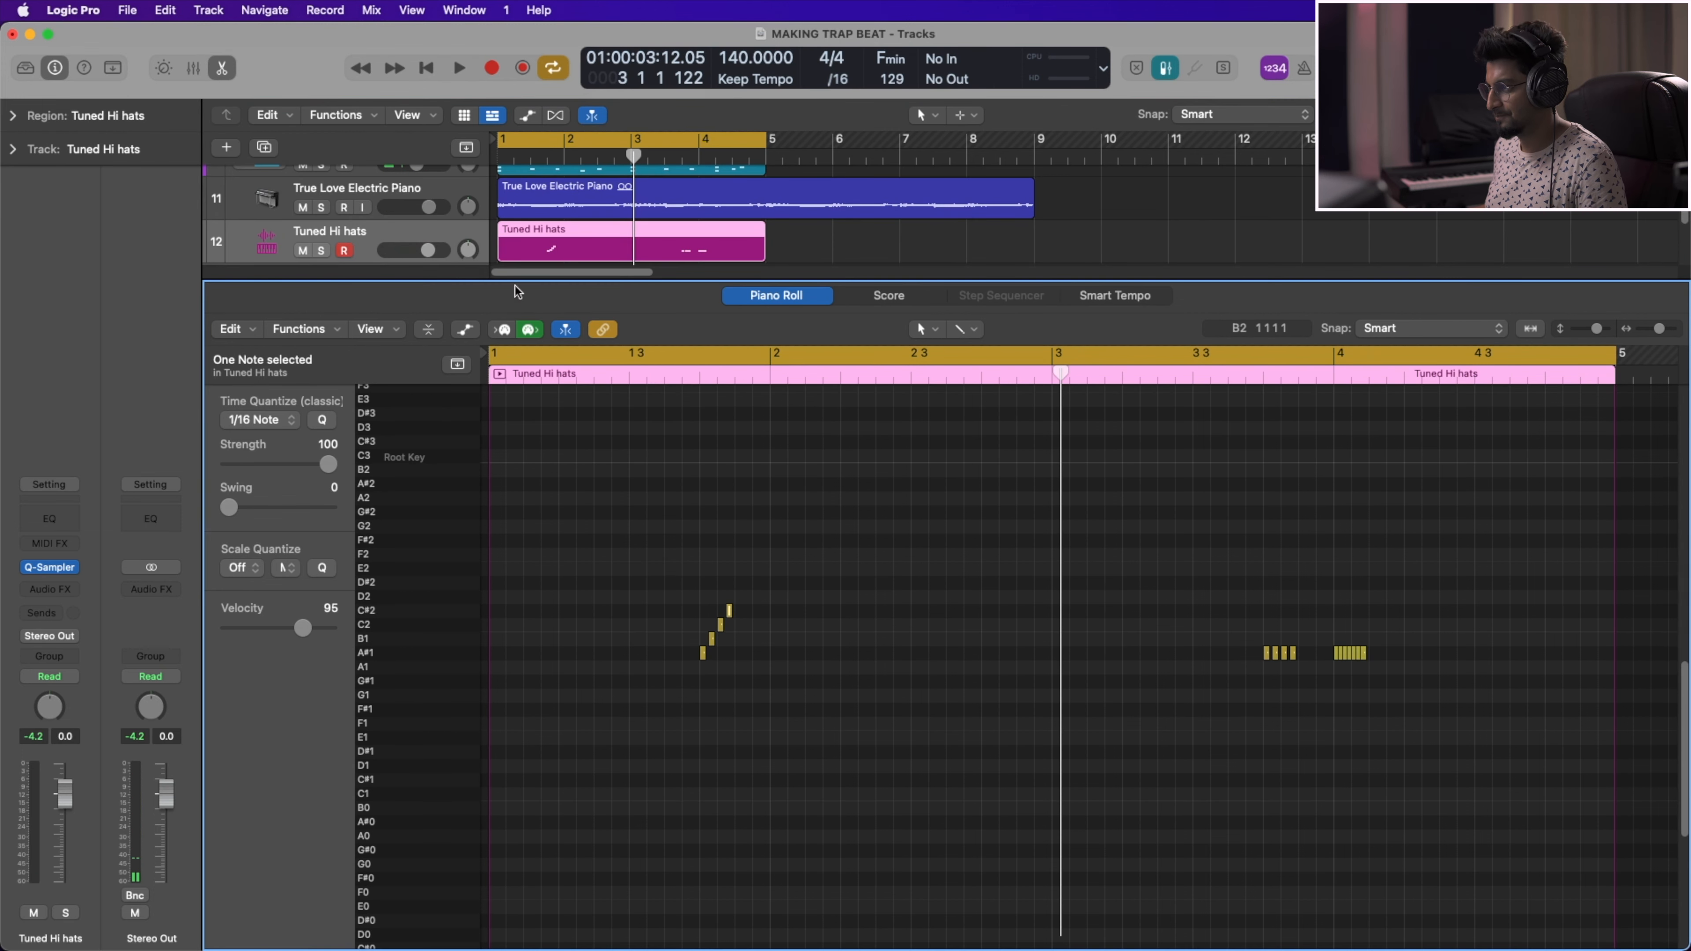
Transpose all the Tuned Hi hats notes up so that each roll starts on F2
left_click_drag(642, 529, 898, 642)
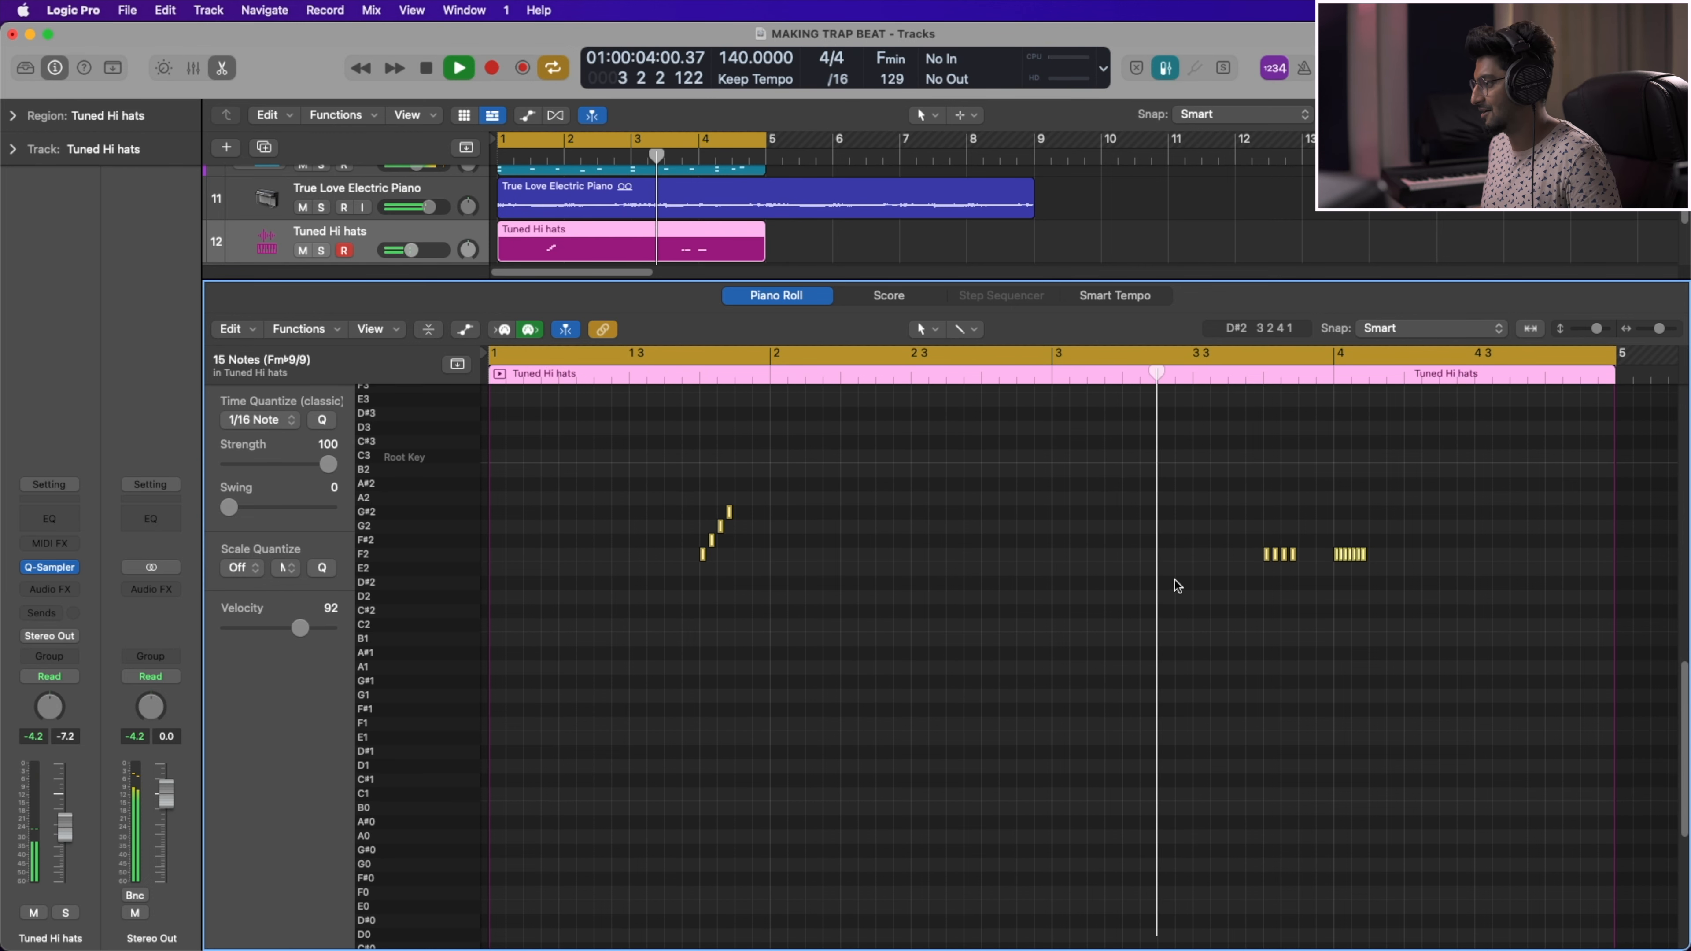
key("space")
Step the bar 3 roll down from F2 to D2 and the bar 4 roll up from F2 to B2 in semitones
key("super+Right")
left_click_drag(1213, 523, 1252, 598)
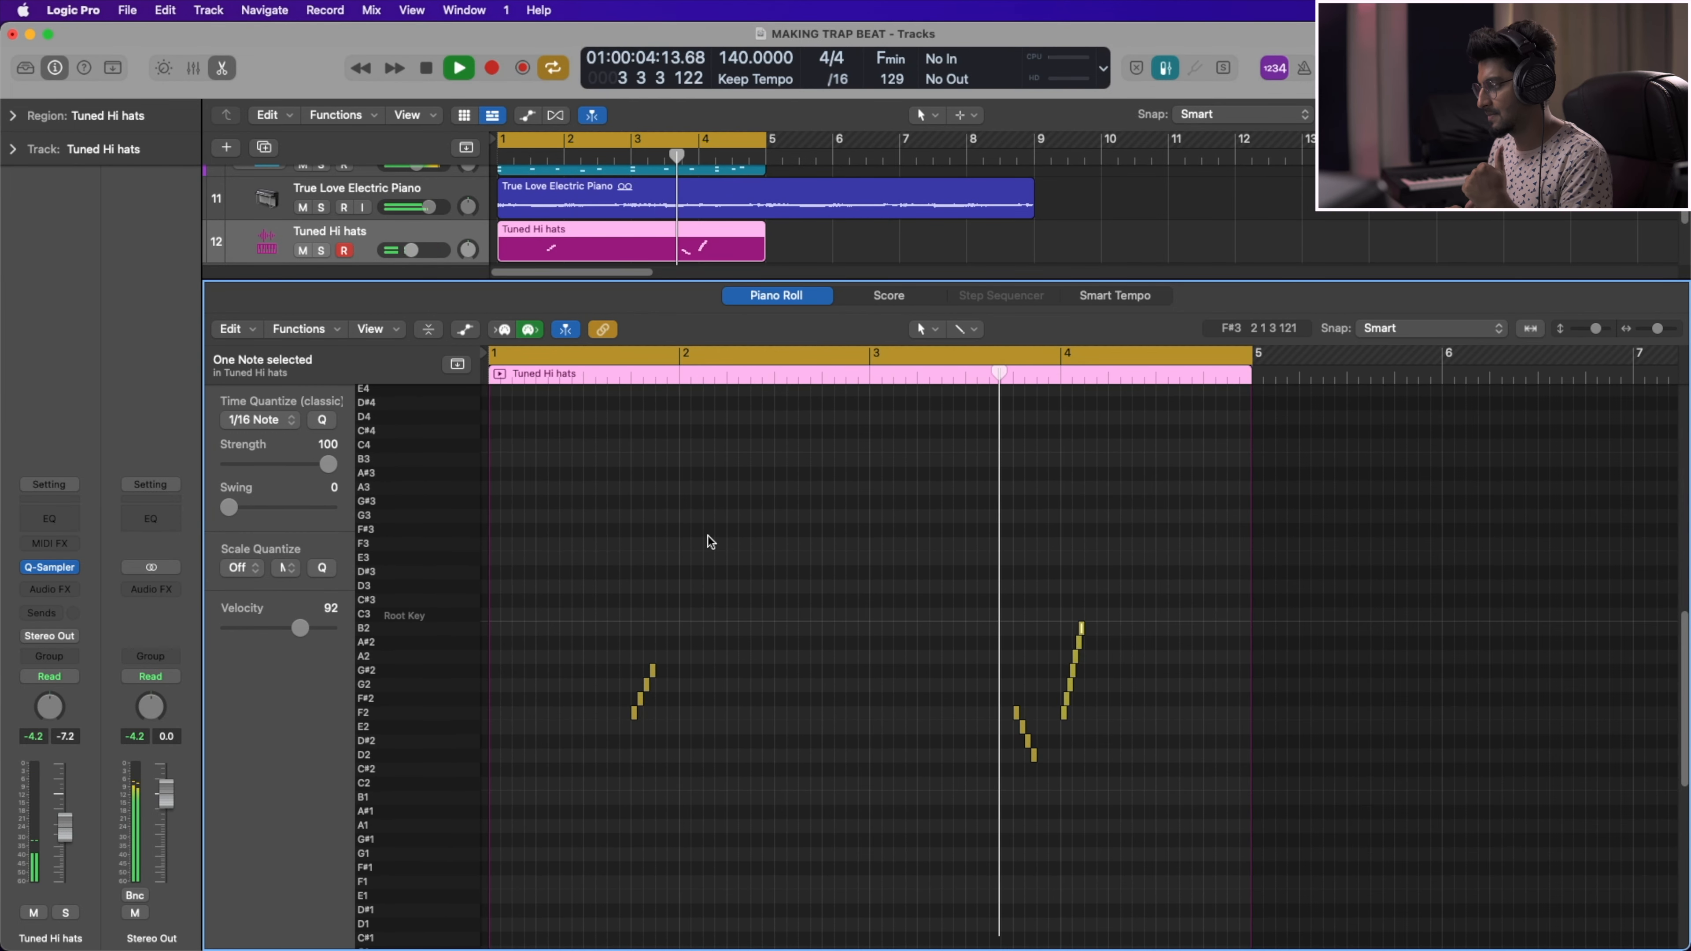
key("space")
Select the seven ascending notes of the Tuned Hi hats roll in bar 4 and play the loop
scroll(1095, 622, "up", 6)
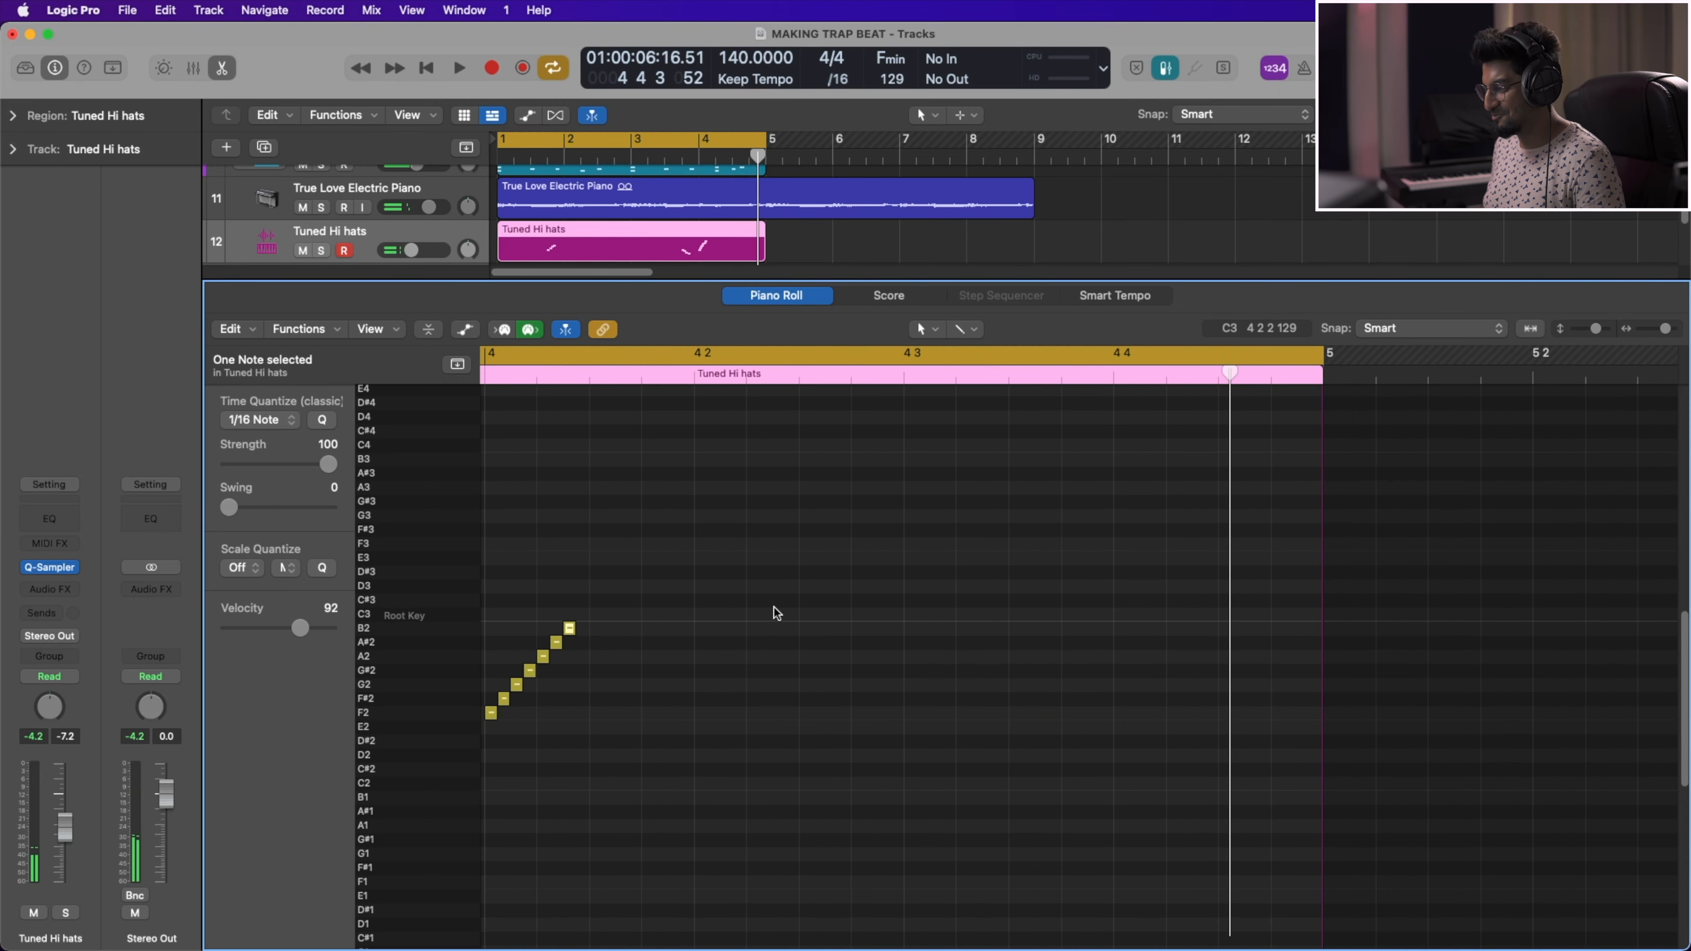
scroll(775, 610, "left", 5)
left_click_drag(763, 603, 970, 712)
key("alt+Down")
key("space")
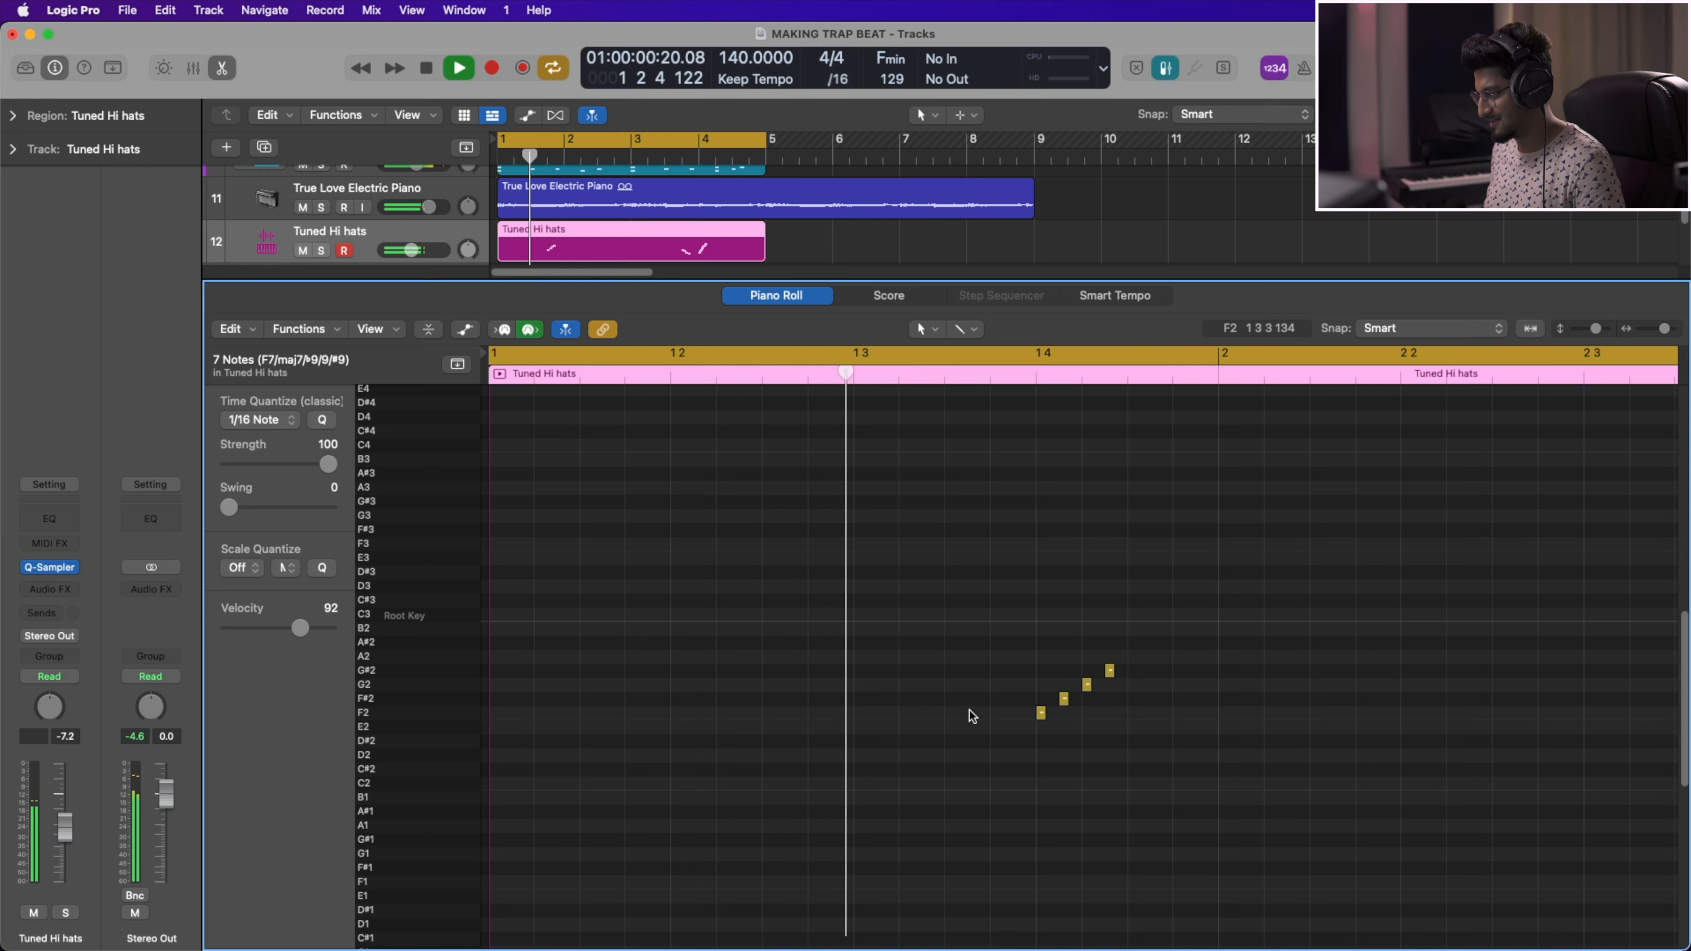
Lower the Tuned Hi hats track's volume to -15.2 dB
scroll(950, 698, "down", 5)
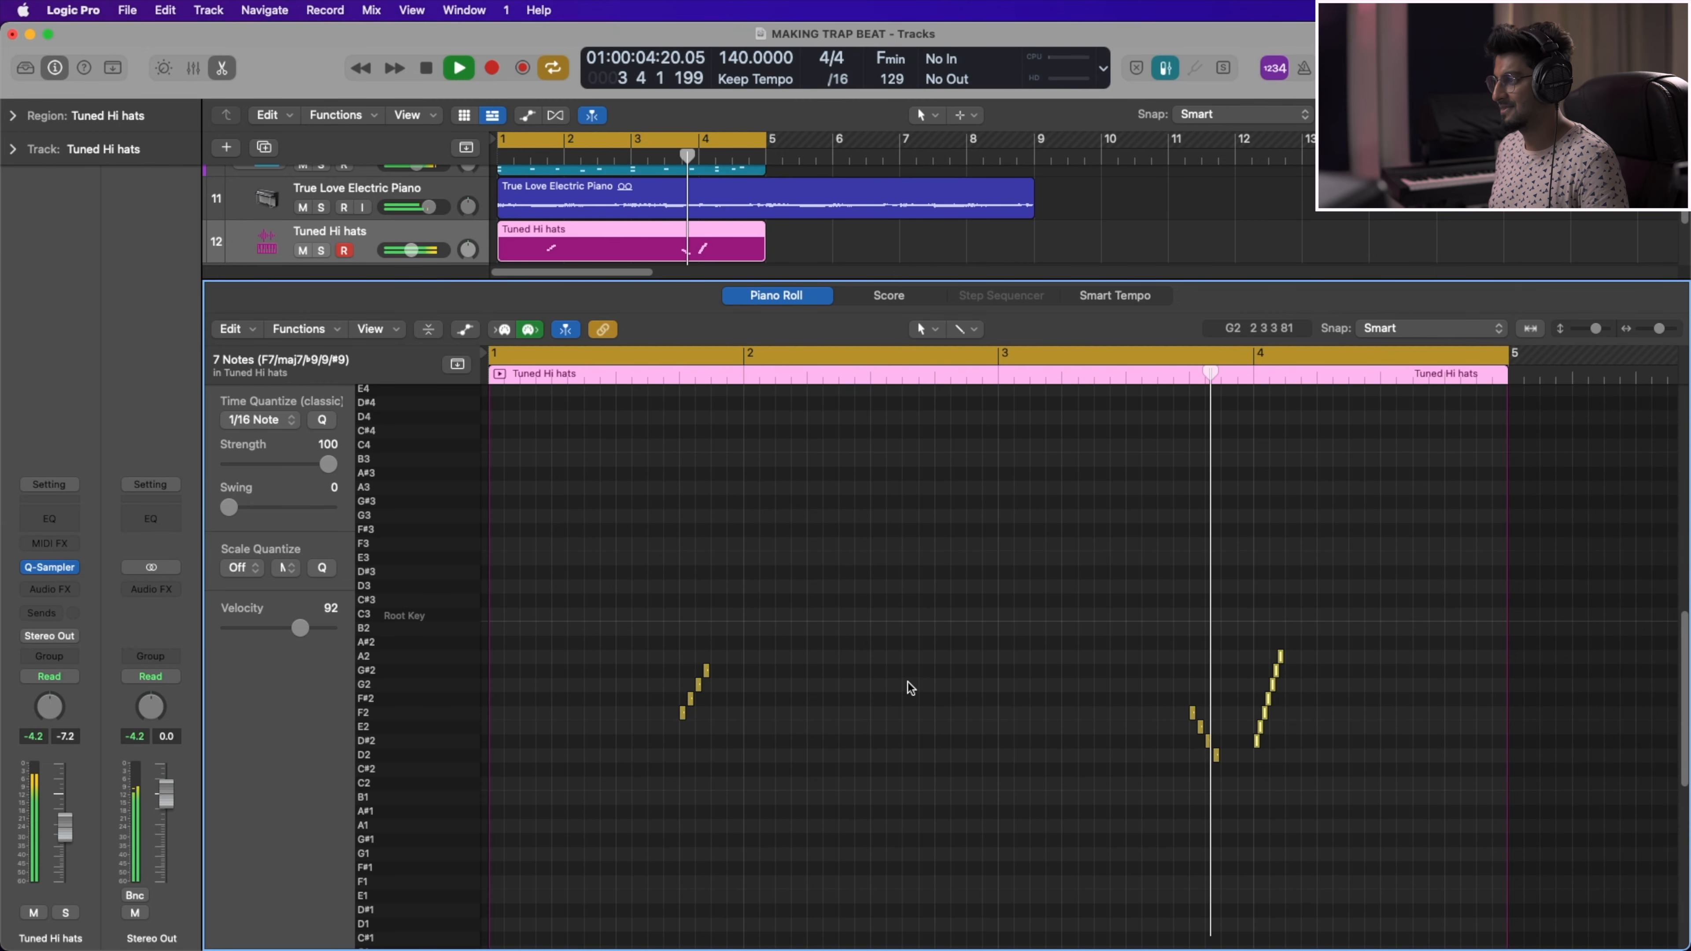
left_click_drag(411, 251, 410, 250)
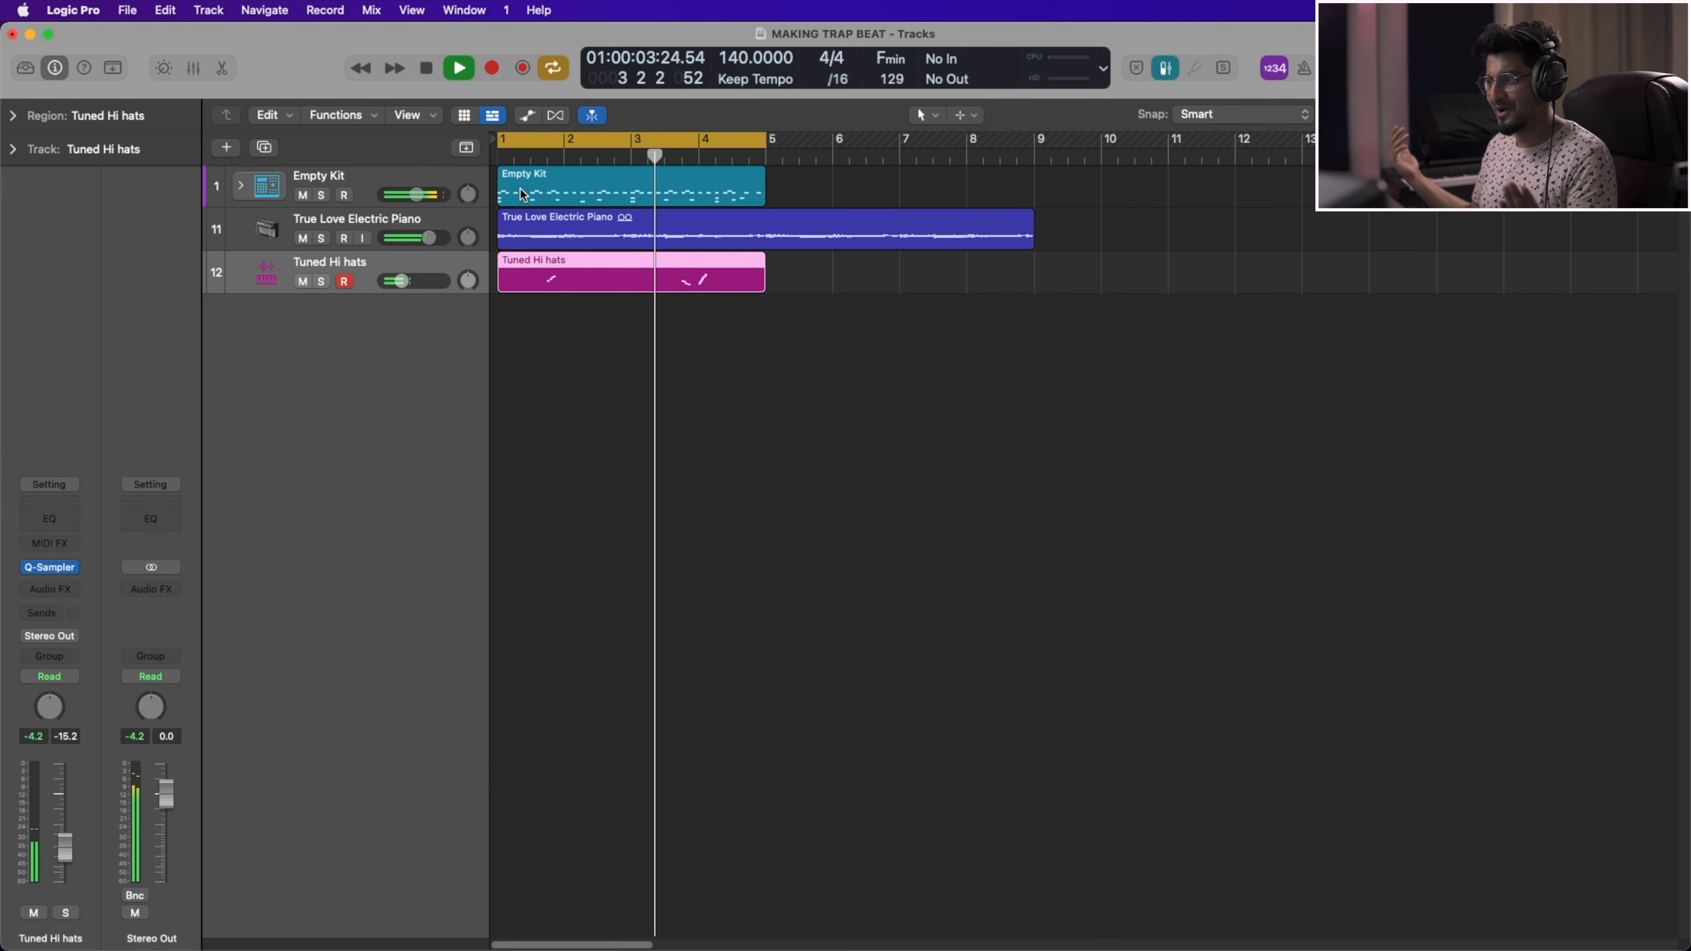
Open the Empty Kit region's notes, stop playback and open the Empty Kit track's Drum Machine Designer
double_click(521, 189)
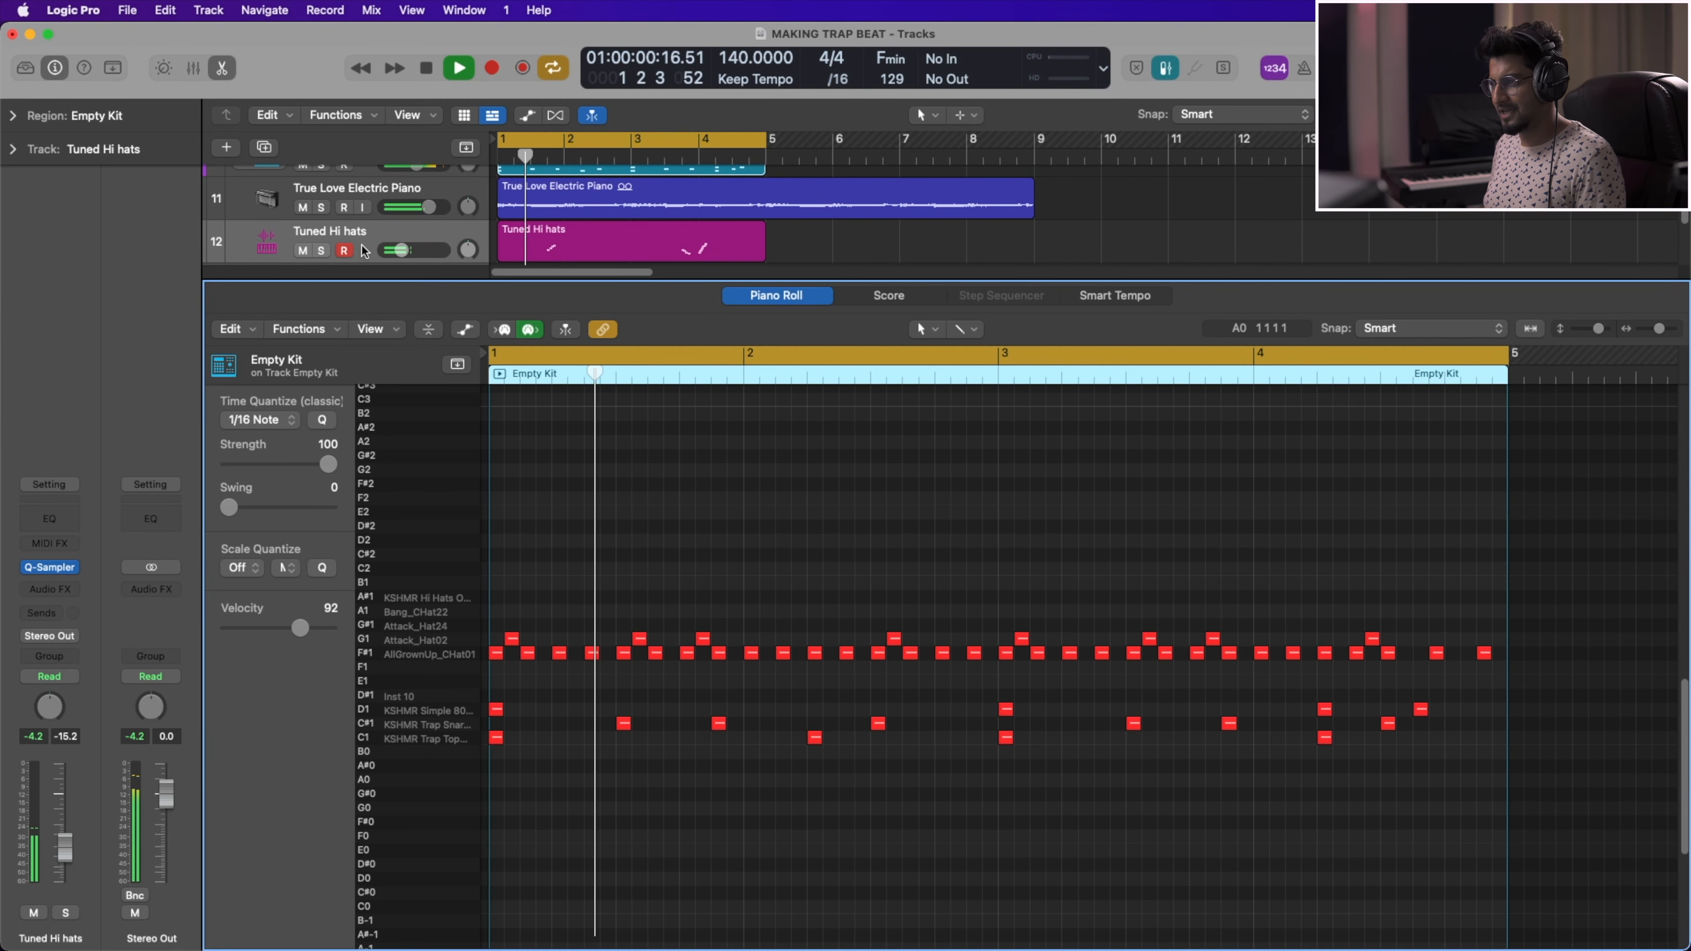
scroll(377, 249, "up", 2)
left_click(350, 172)
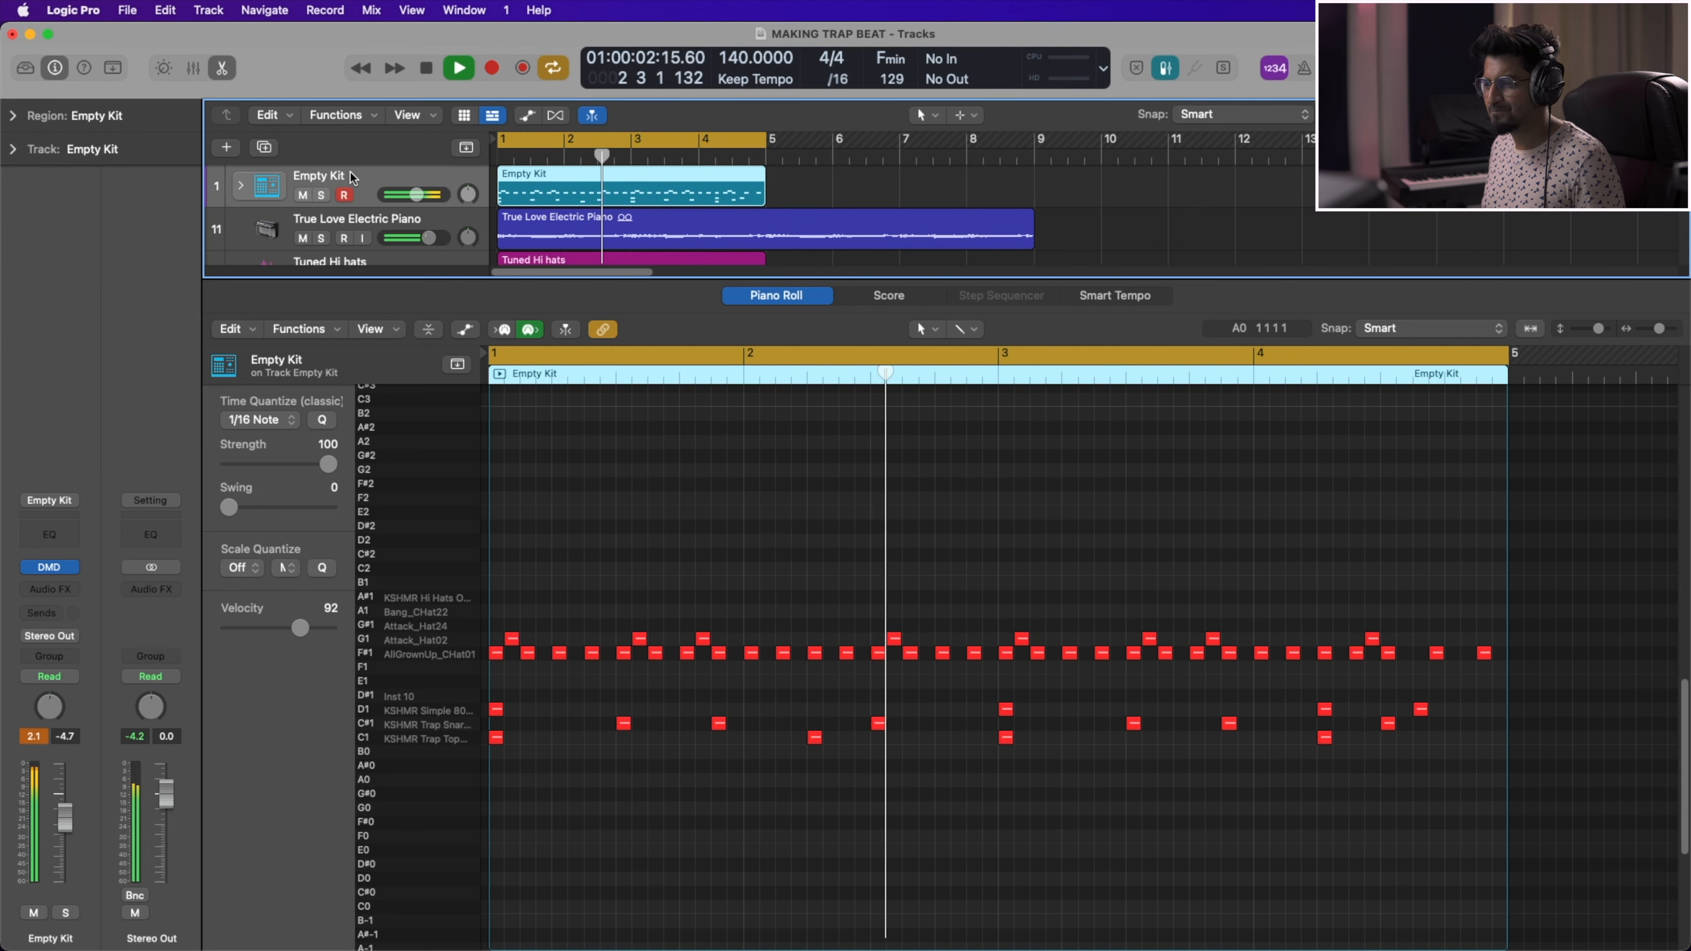
key("space")
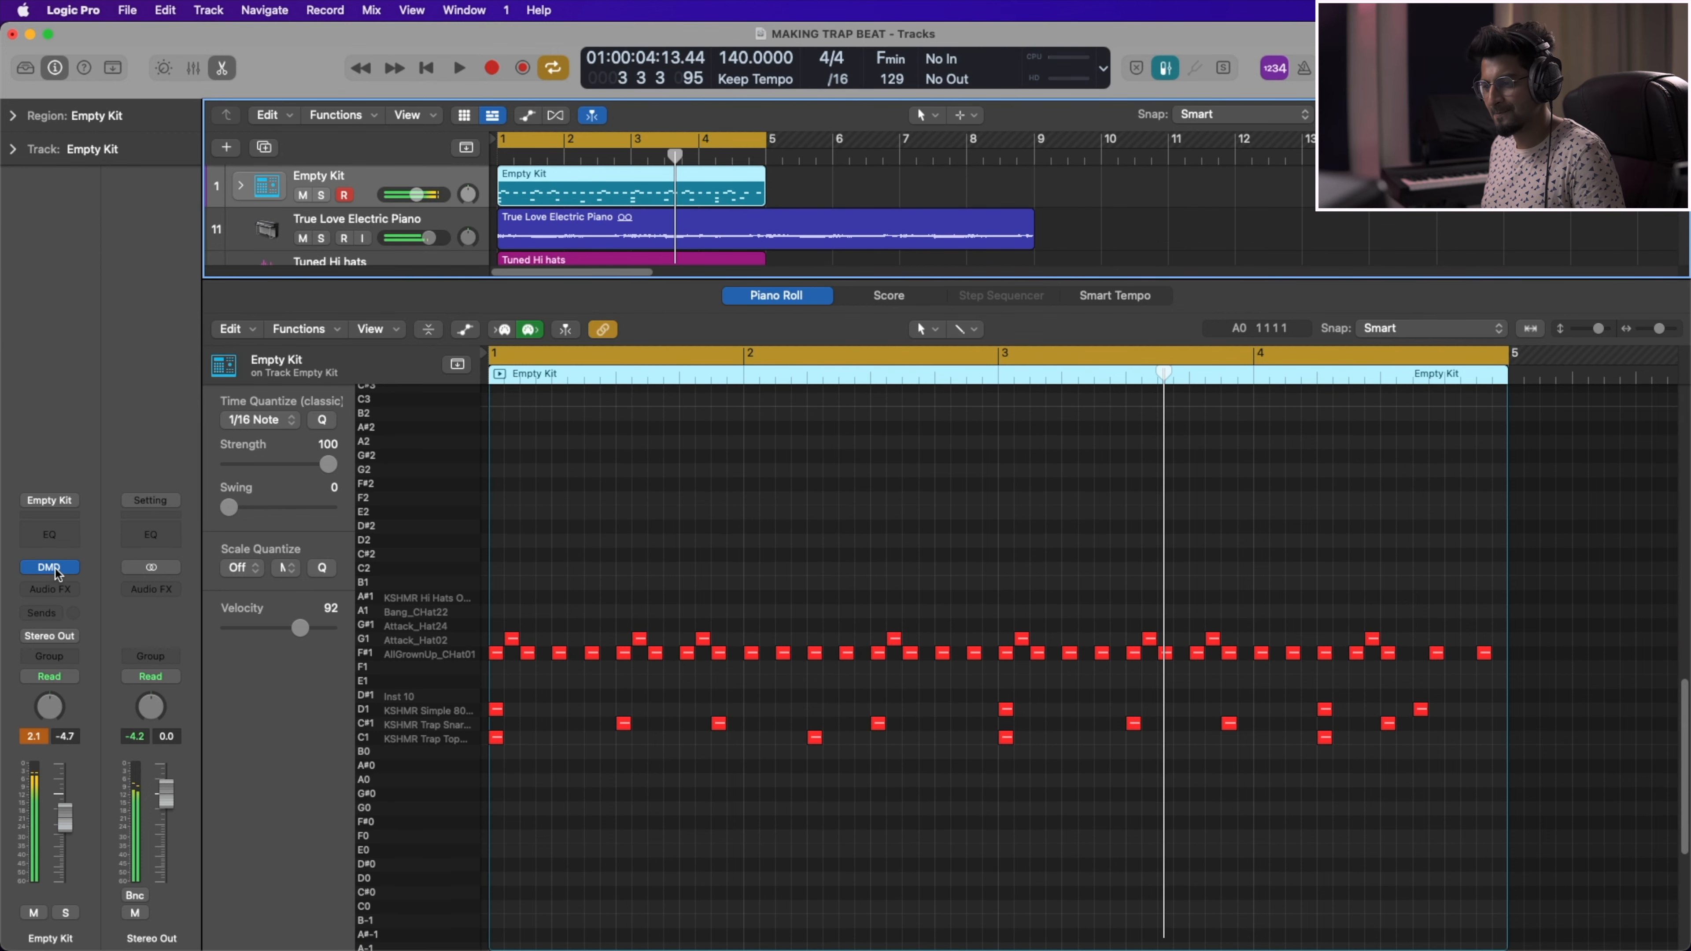
left_click(50, 567)
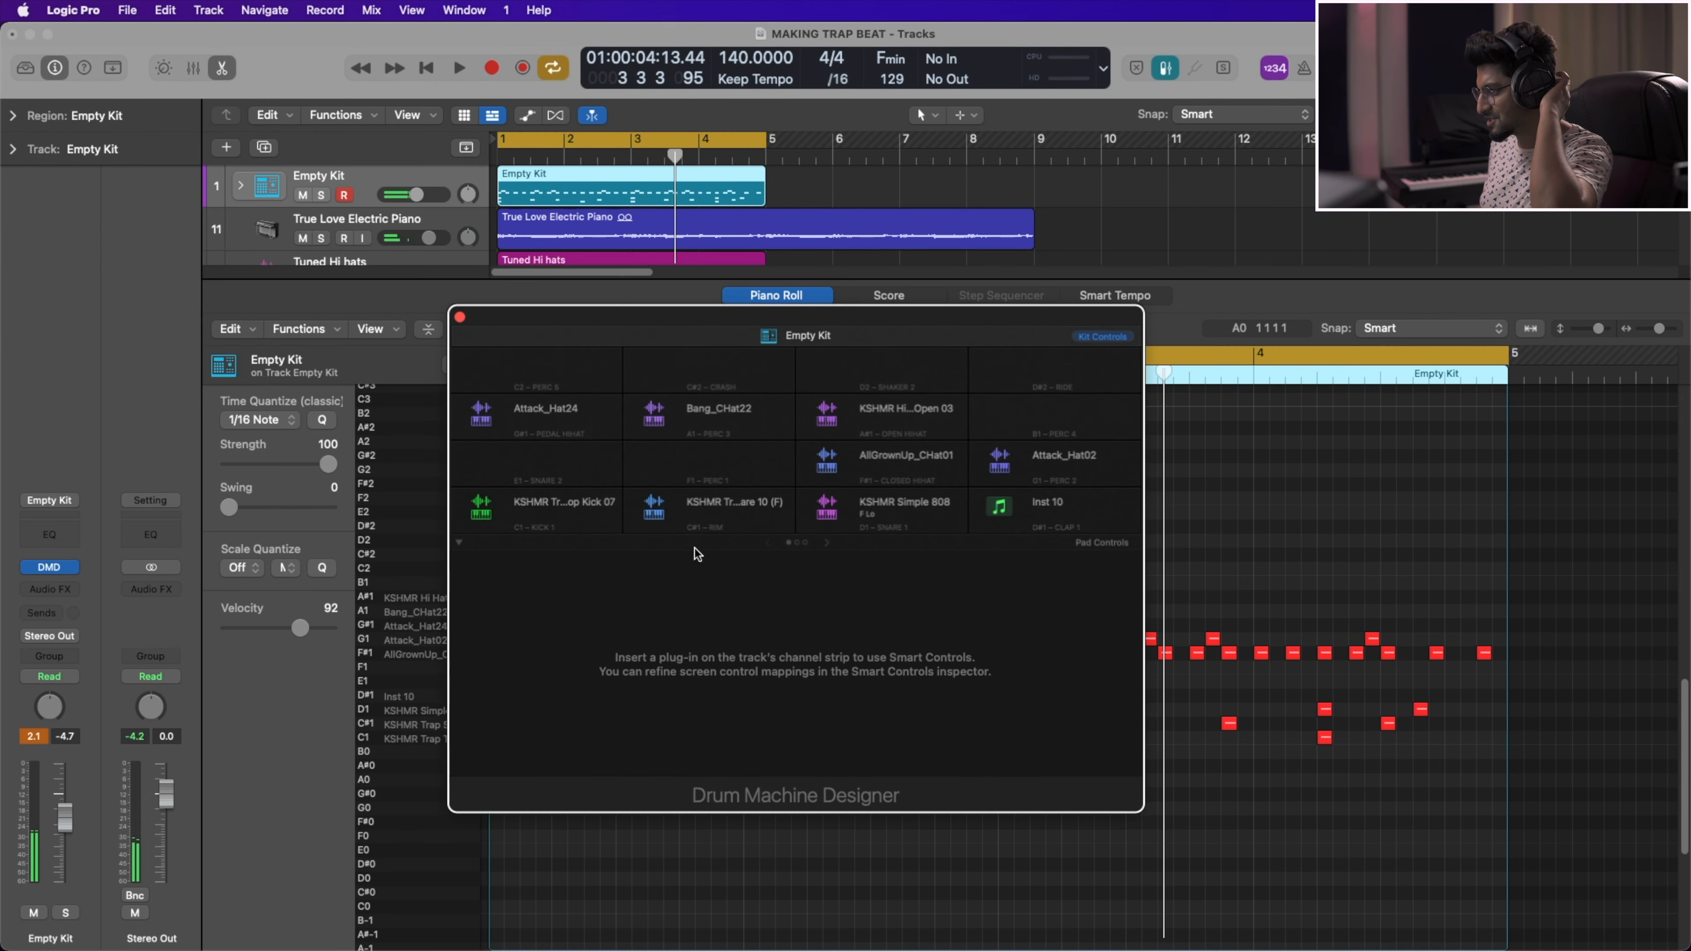
Set the KSHMR Simple 808 pad's fade-out length to 1.245 s, play the loop and close Drum Machine Designer
left_click(858, 511)
left_click_drag(606, 586, 694, 587)
key("space")
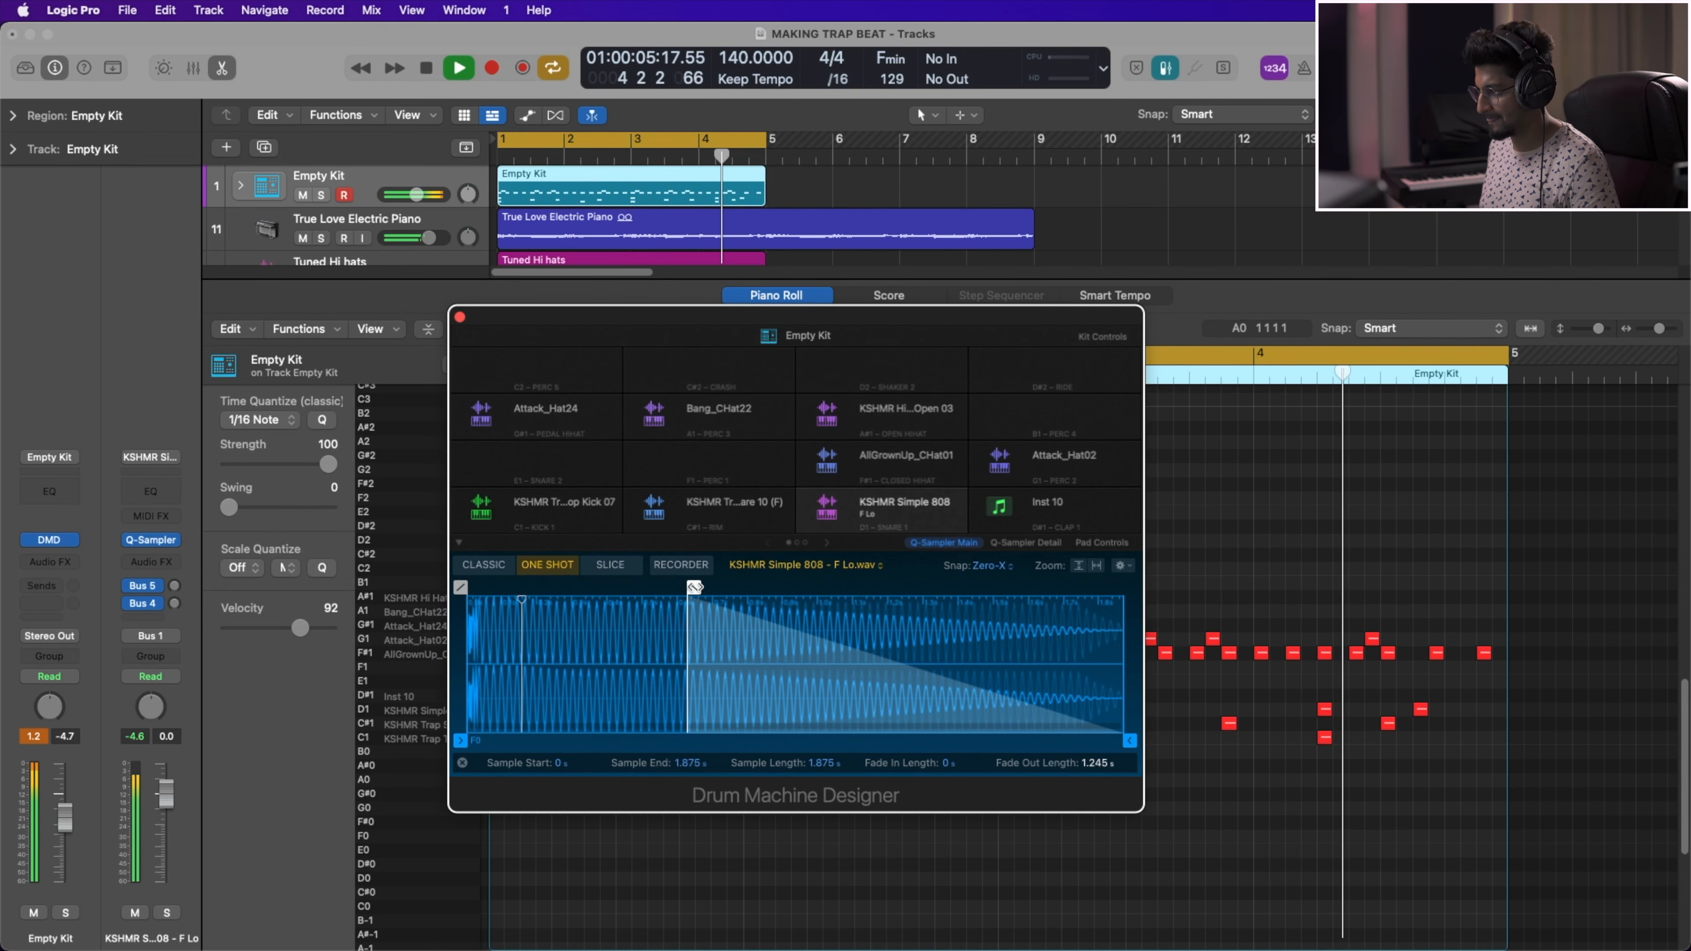
left_click(459, 319)
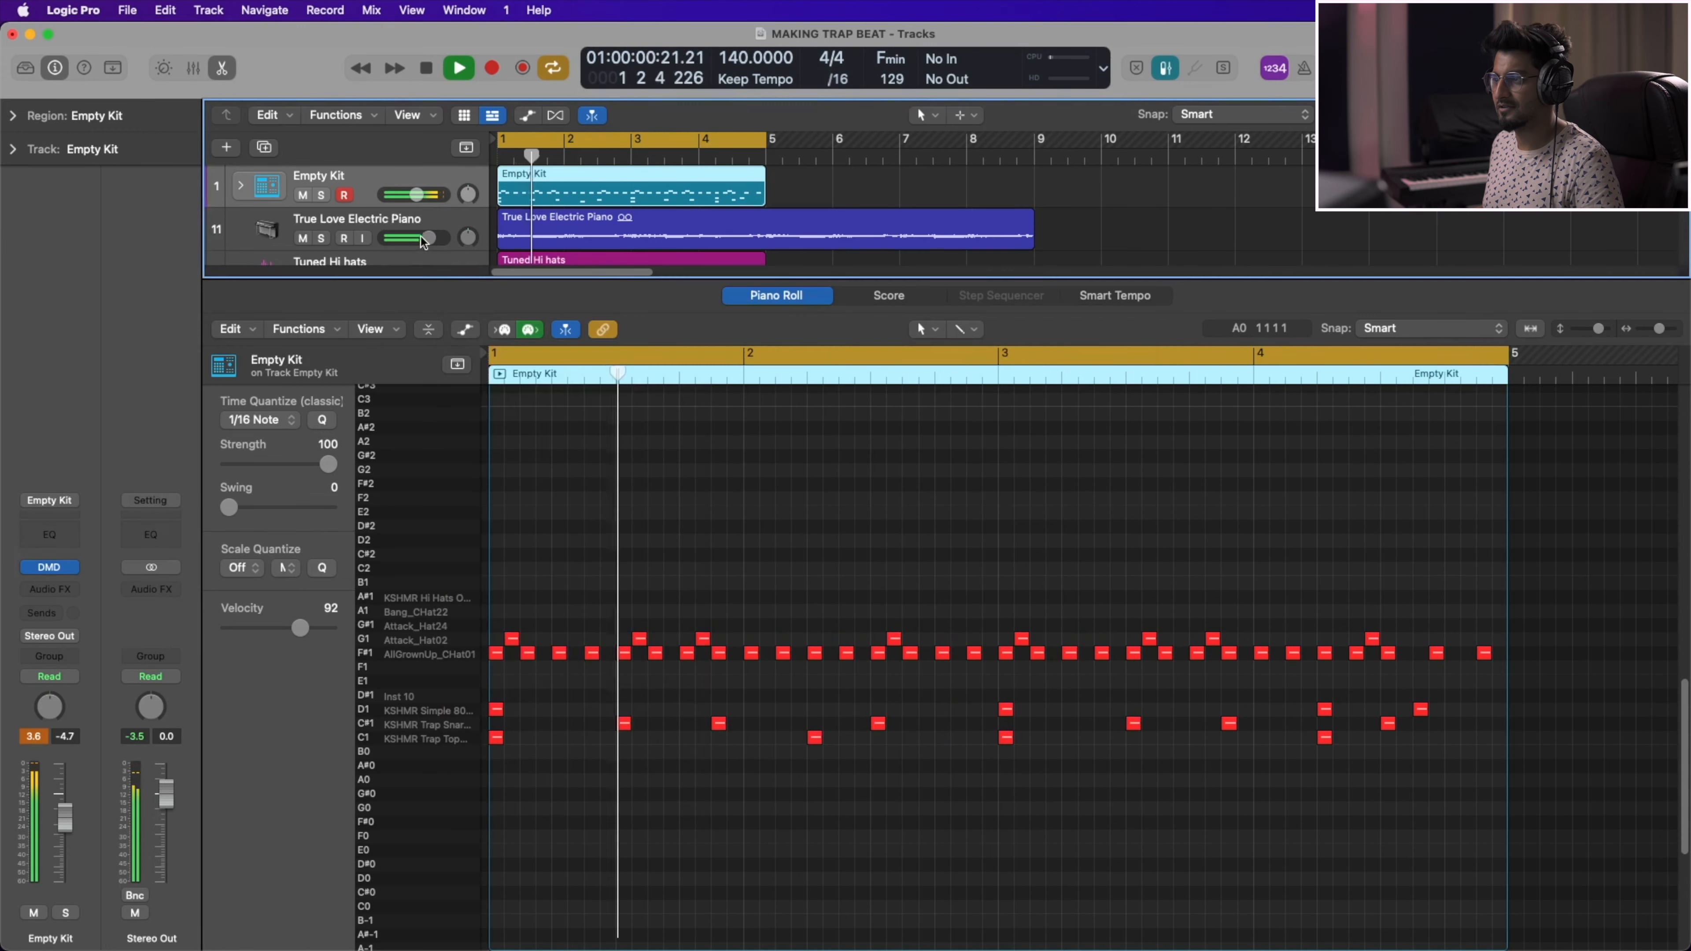
Enlarge the tracks area to show all three tracks and close the Piano Roll
left_click_drag(706, 280, 710, 391)
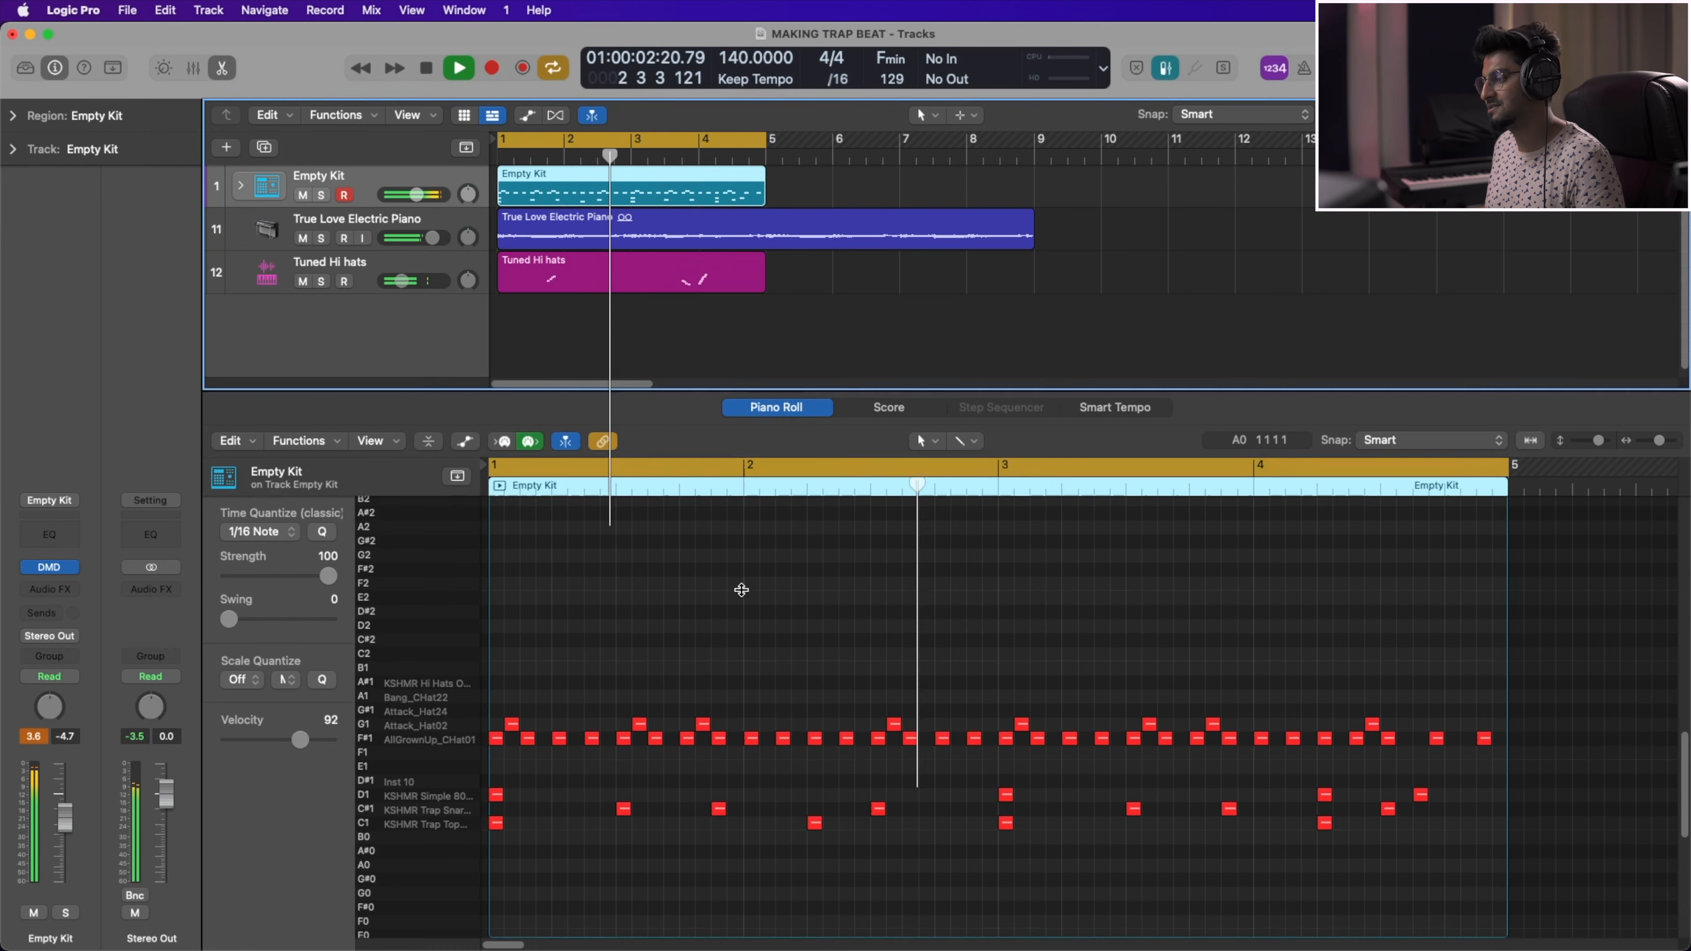
key("p")
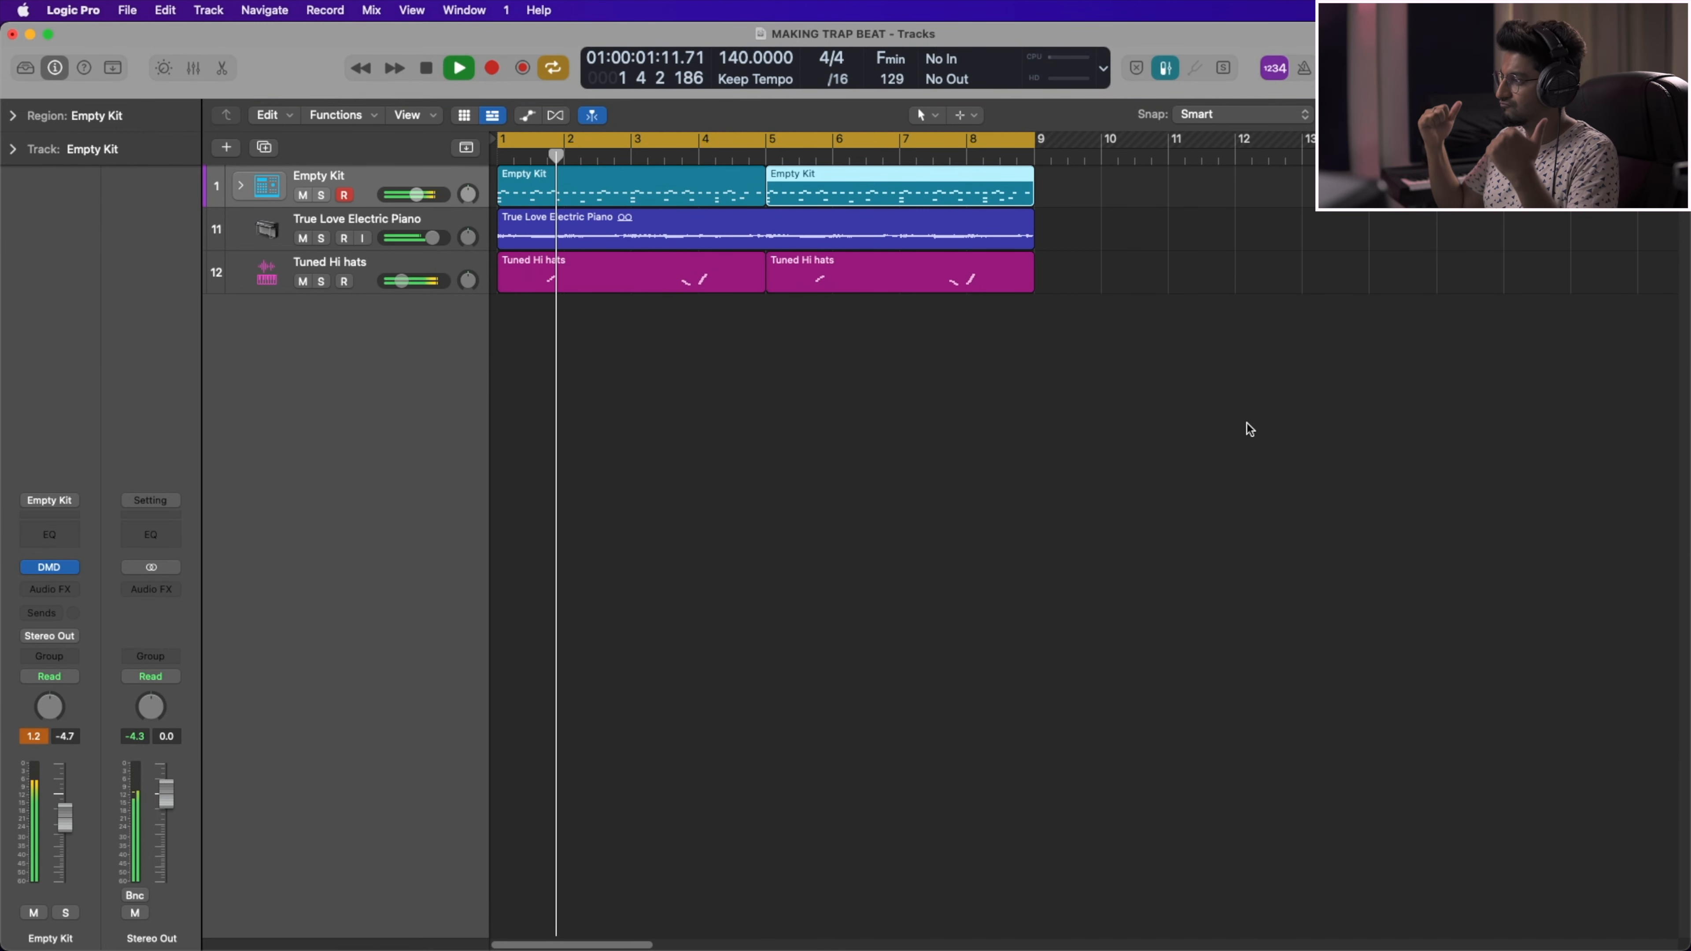